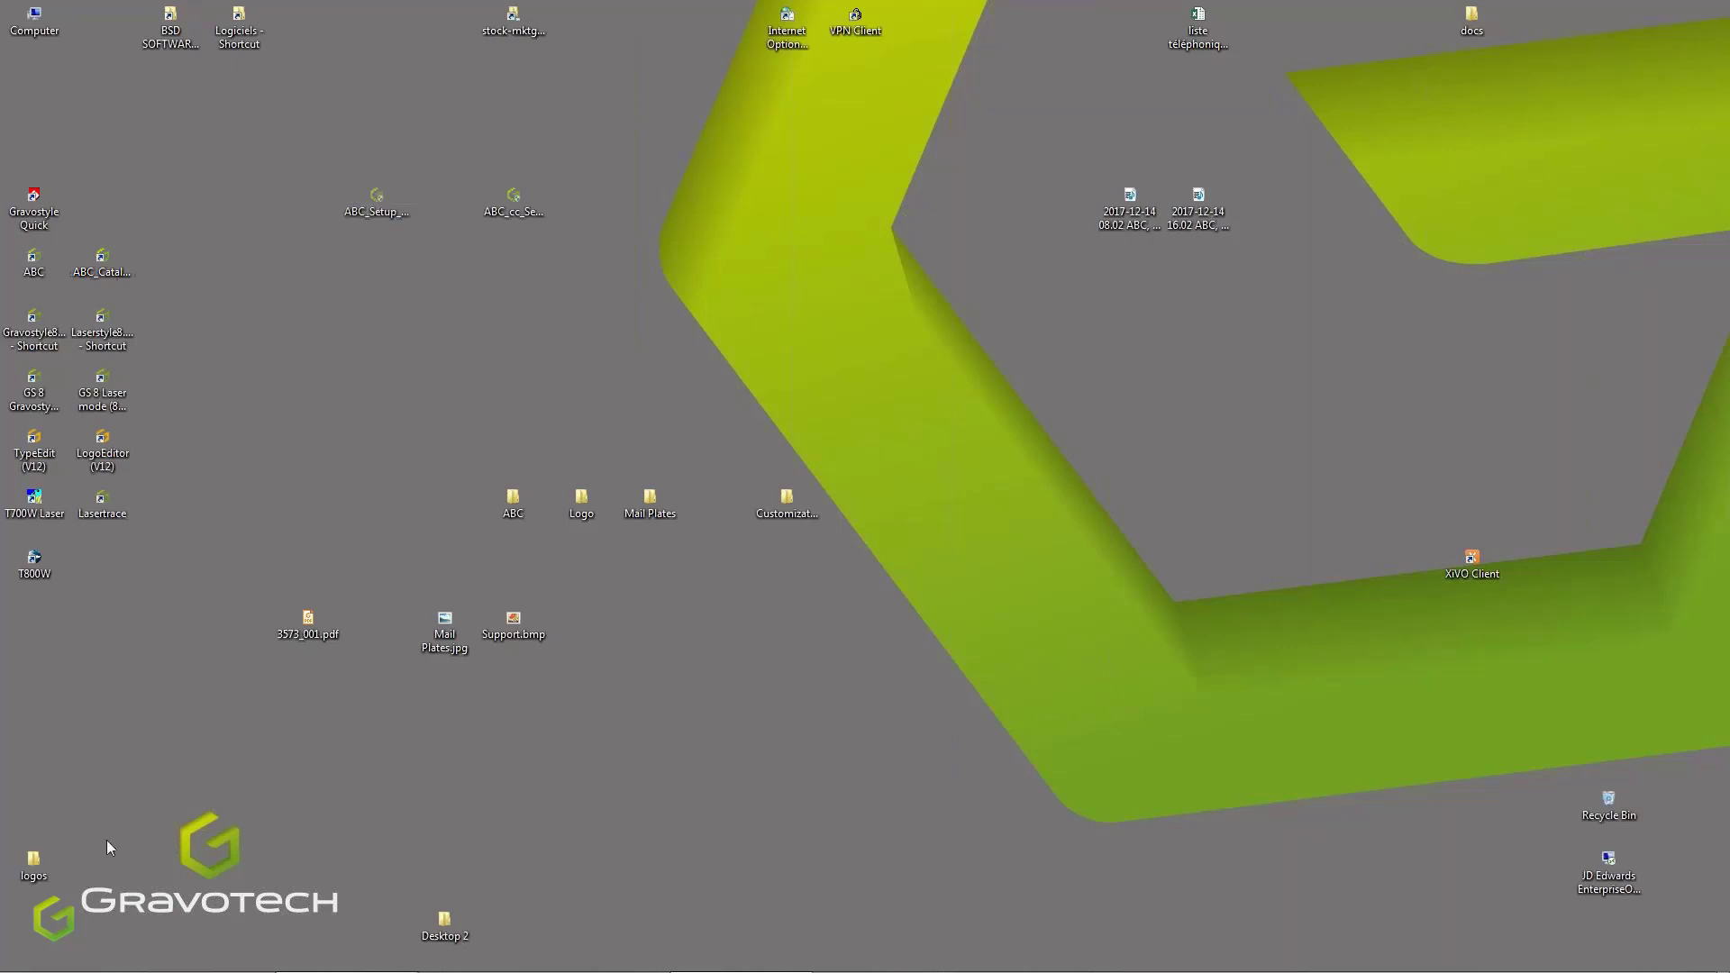
- Open the printer properties of the GT Smartstream printer from Devices and Printers
{"action": "left_click", "coordinate": [23, 962]}
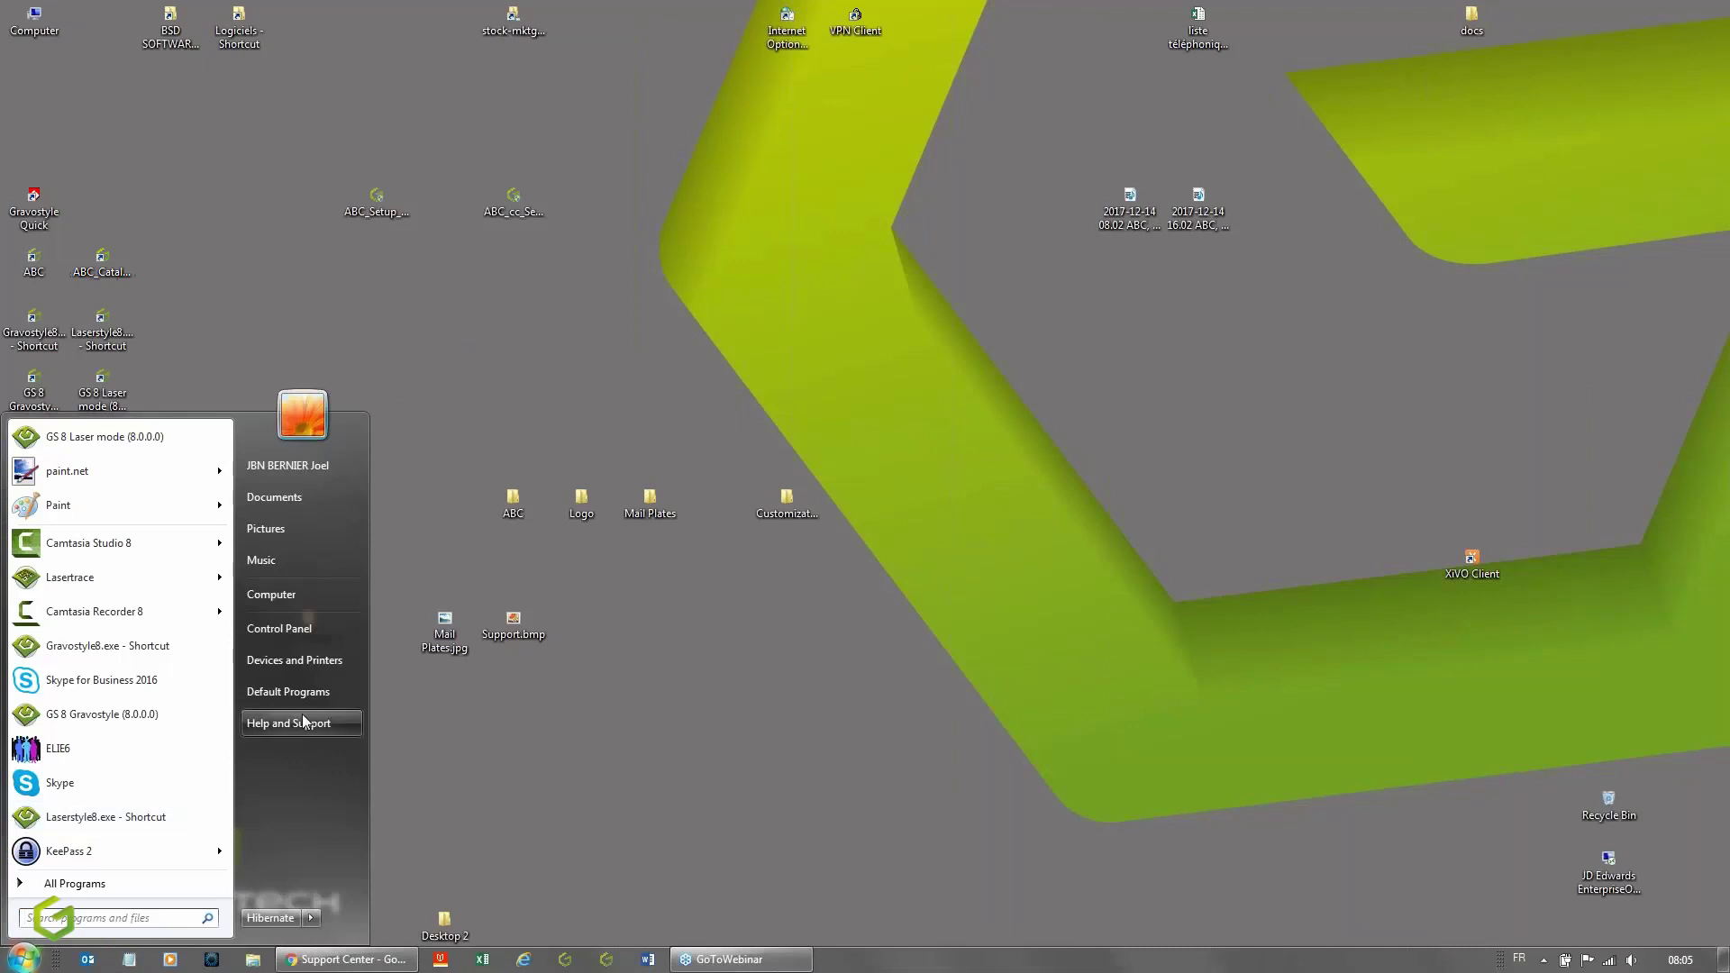
{"action": "left_click", "coordinate": [324, 660]}
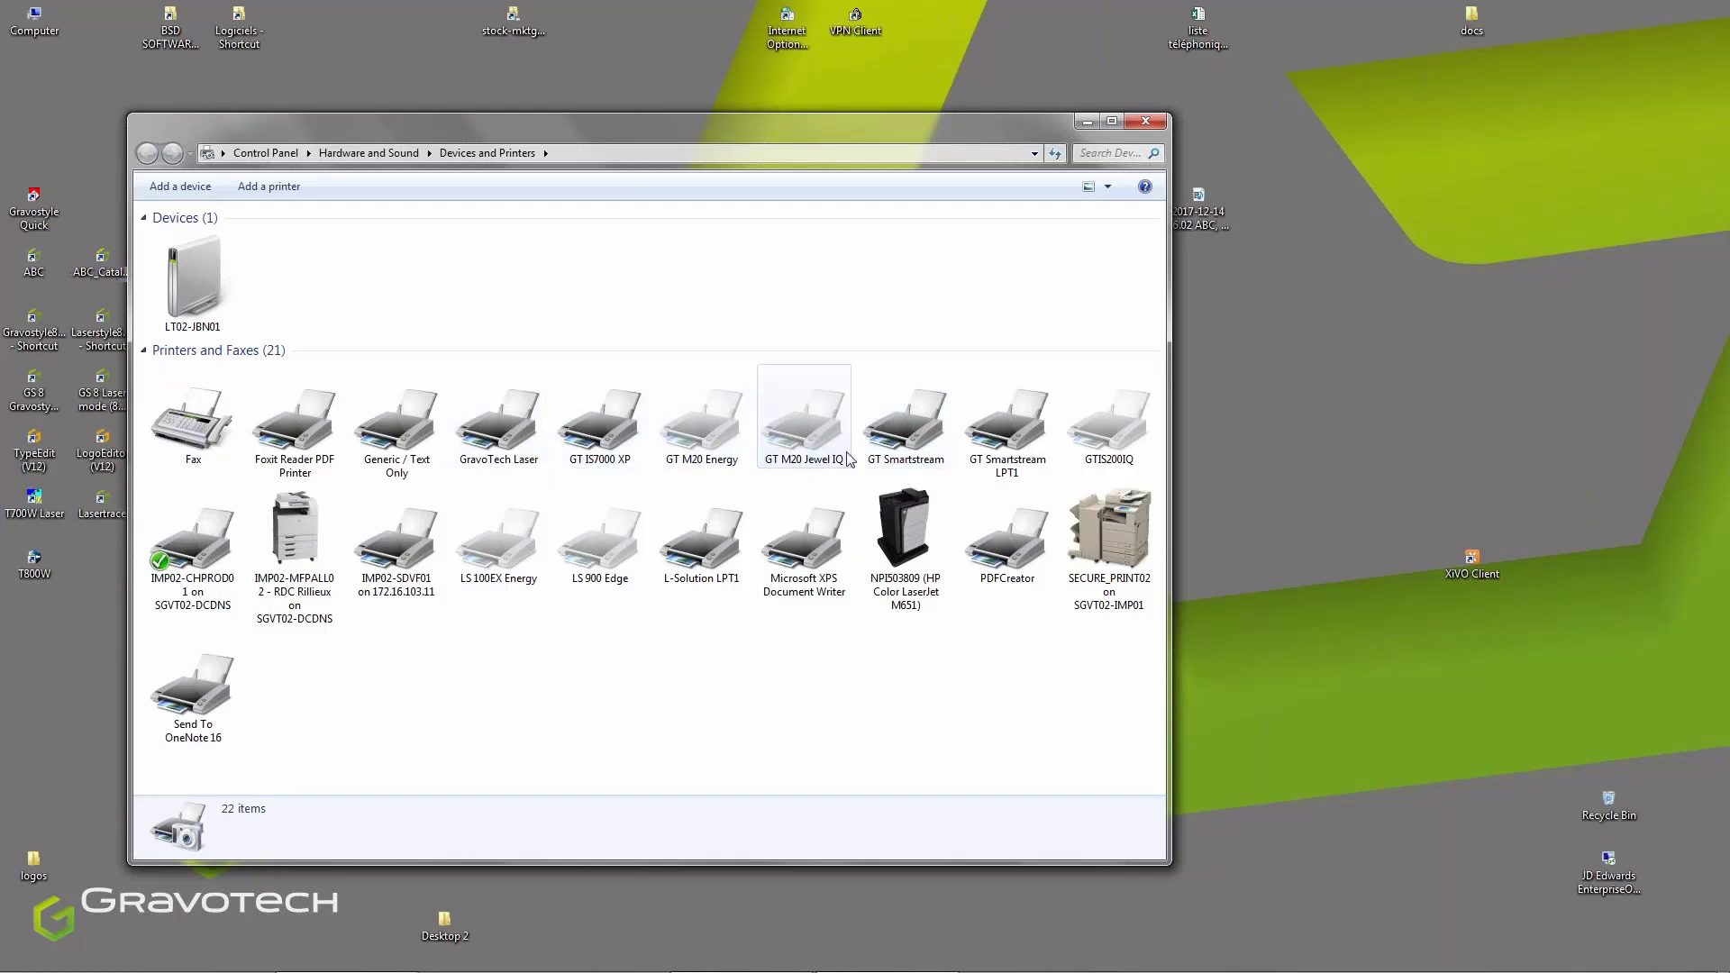
{"action": "right_click", "coordinate": [915, 443]}
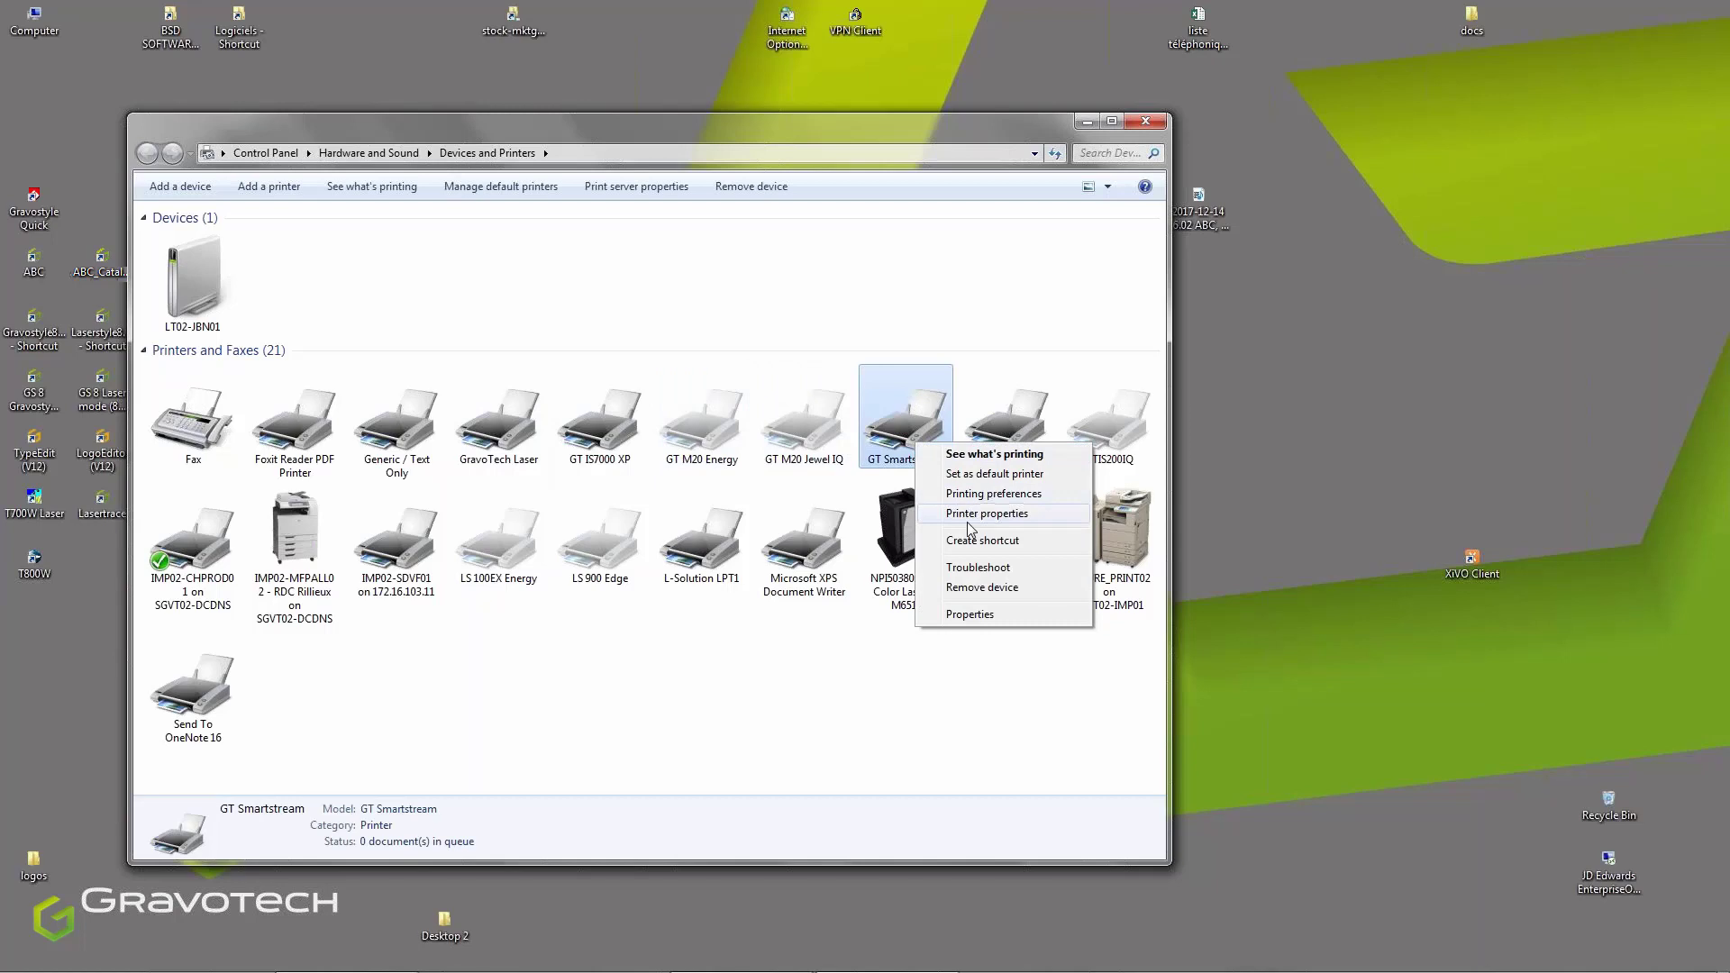
{"action": "left_click", "coordinate": [971, 515]}
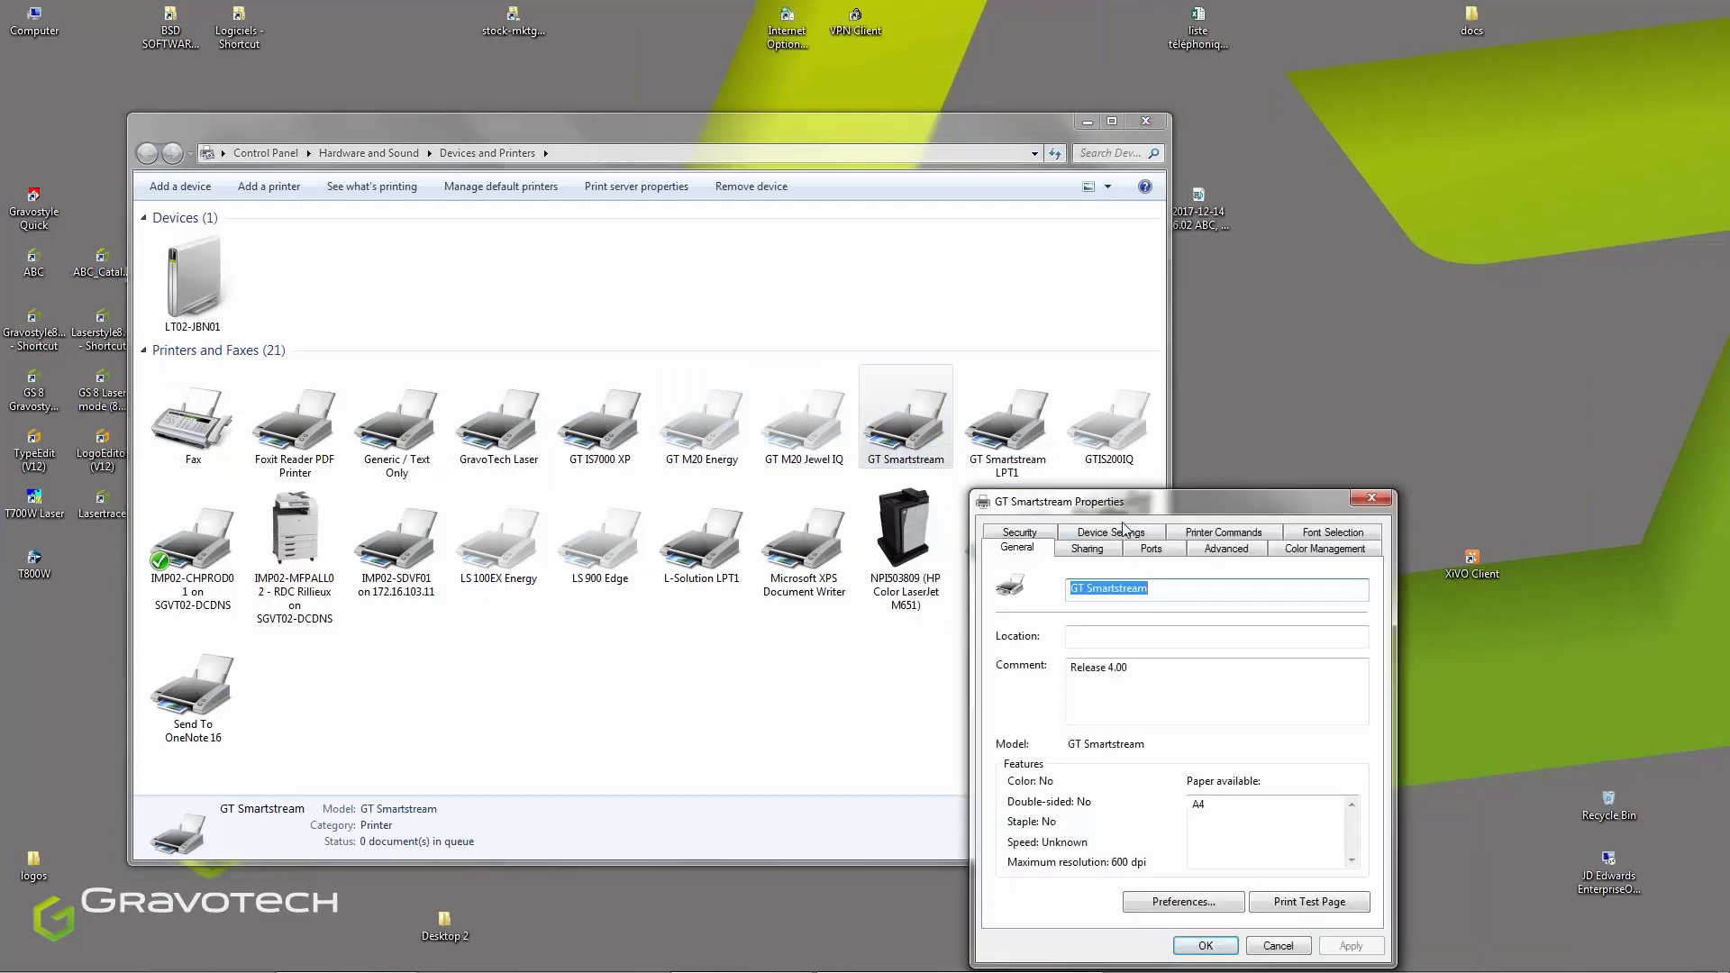
{"action": "left_click_drag", "start_coordinate": [1068, 487], "coordinate": [700, 406]}
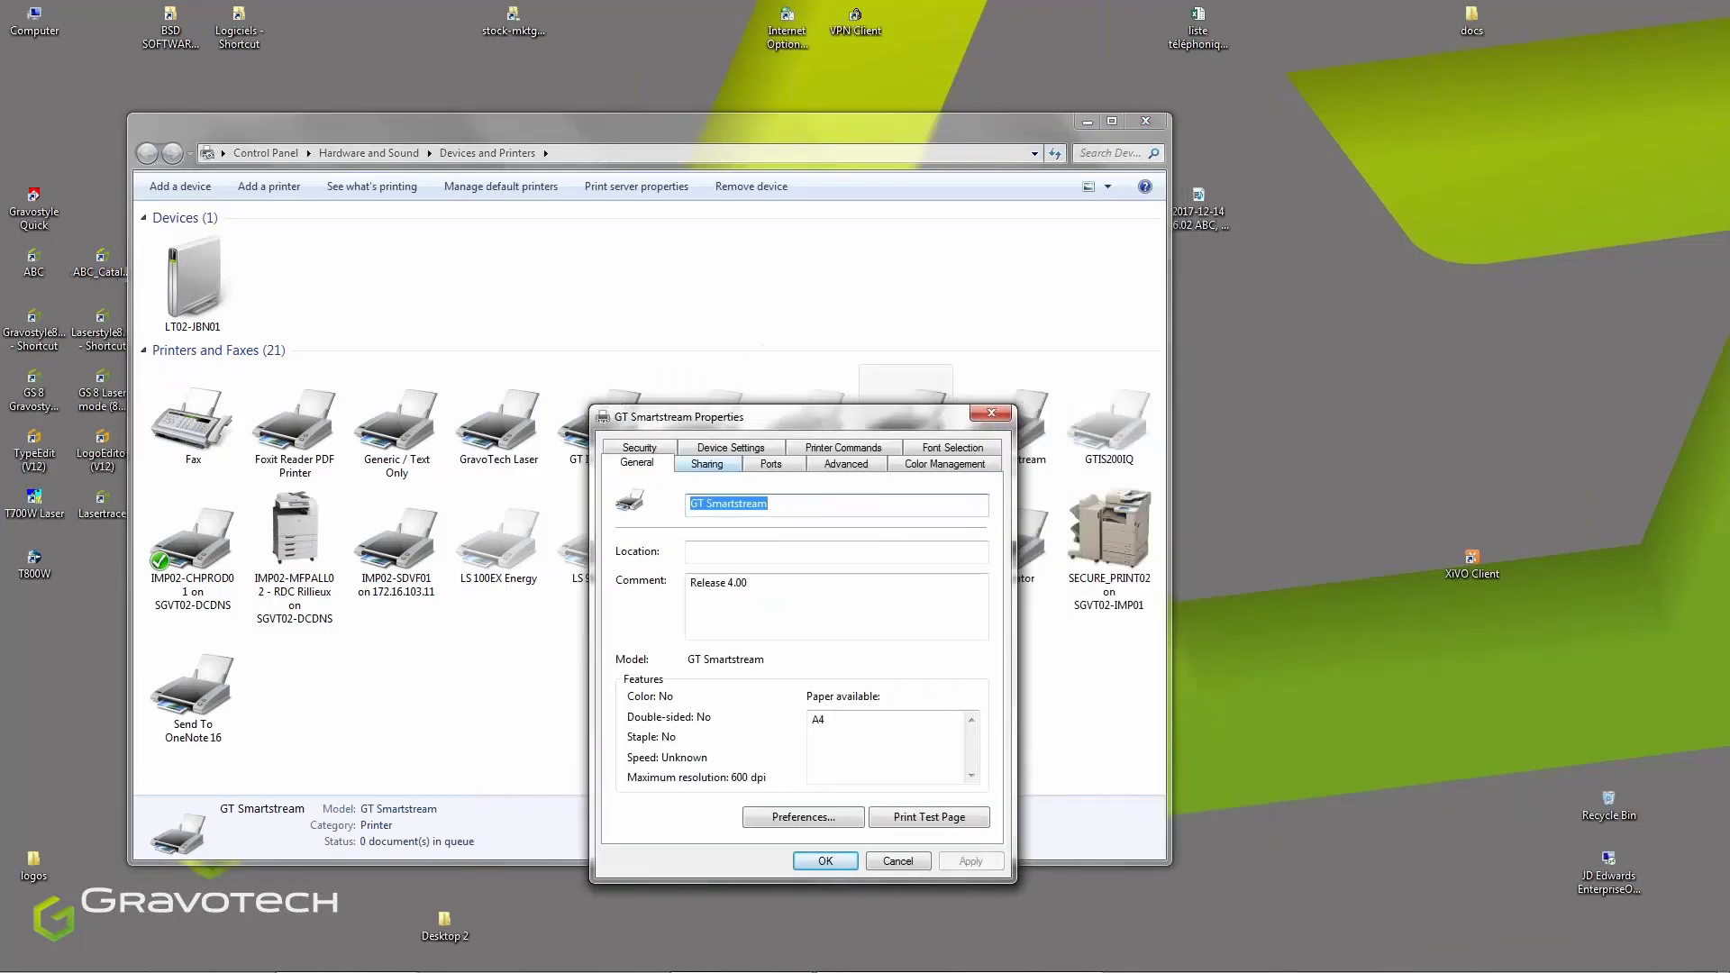
- Rename the GT Smartstream printer as GT M20IQ and close the Devices and Printers window
{"action": "left_click", "coordinate": [782, 510]}
{"action": "key", "text": "BackSpace"}
{"action": "key", "text": "BackSpace"}
{"action": "key", "text": "BackSpace"}
{"action": "key", "text": "BackSpace"}
{"action": "key", "text": "BackSpace"}
{"action": "key", "text": "BackSpace"}
{"action": "key", "text": "BackSpace"}
{"action": "key", "text": "BackSpace"}
{"action": "key", "text": "BackSpace"}
{"action": "type", "text": "M20IQ"}
{"action": "left_click", "coordinate": [754, 550]}
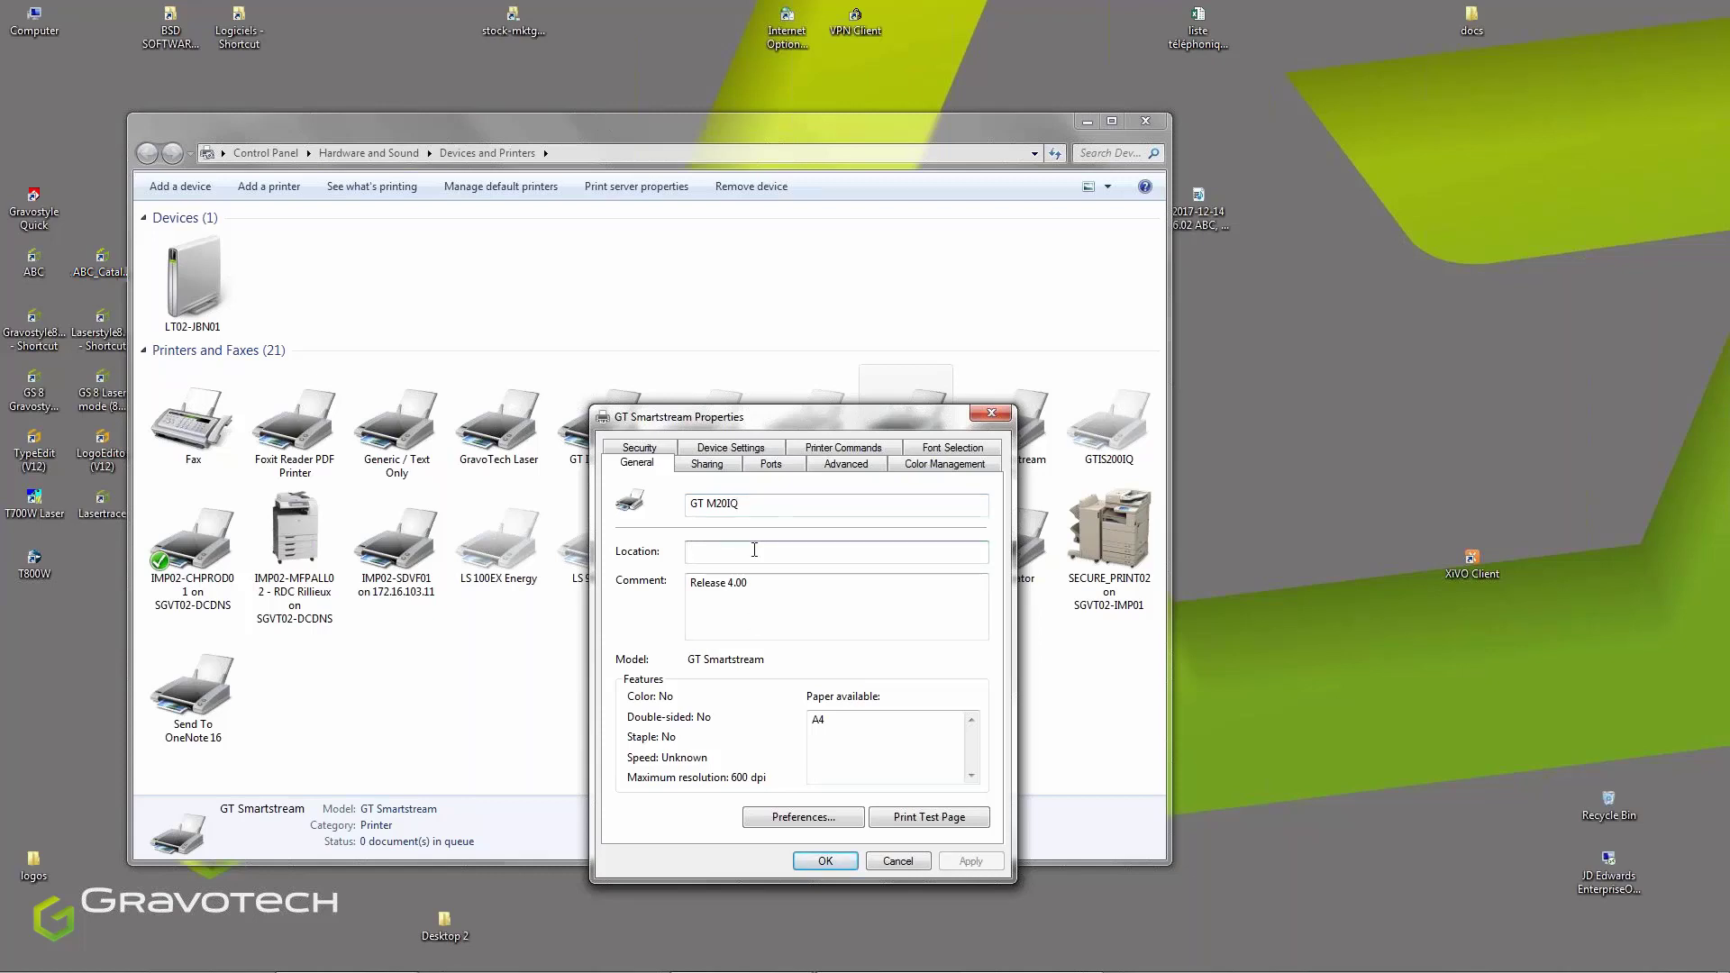
{"action": "left_click", "coordinate": [822, 861]}
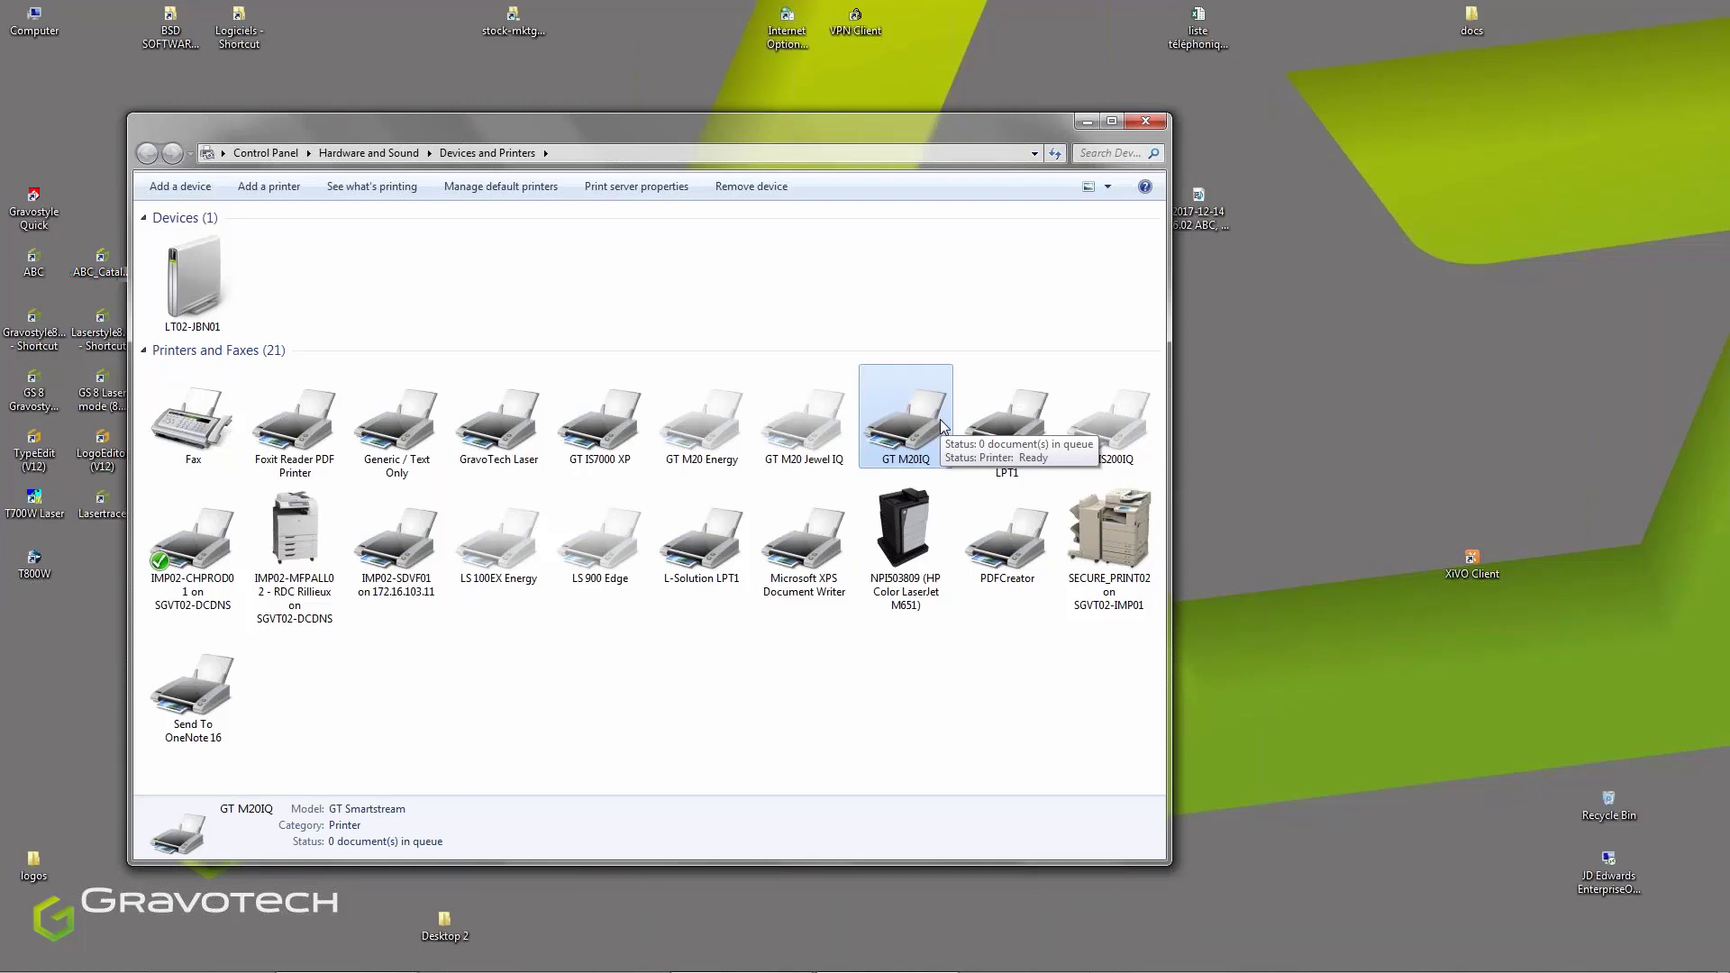
{"action": "left_click", "coordinate": [1145, 121]}
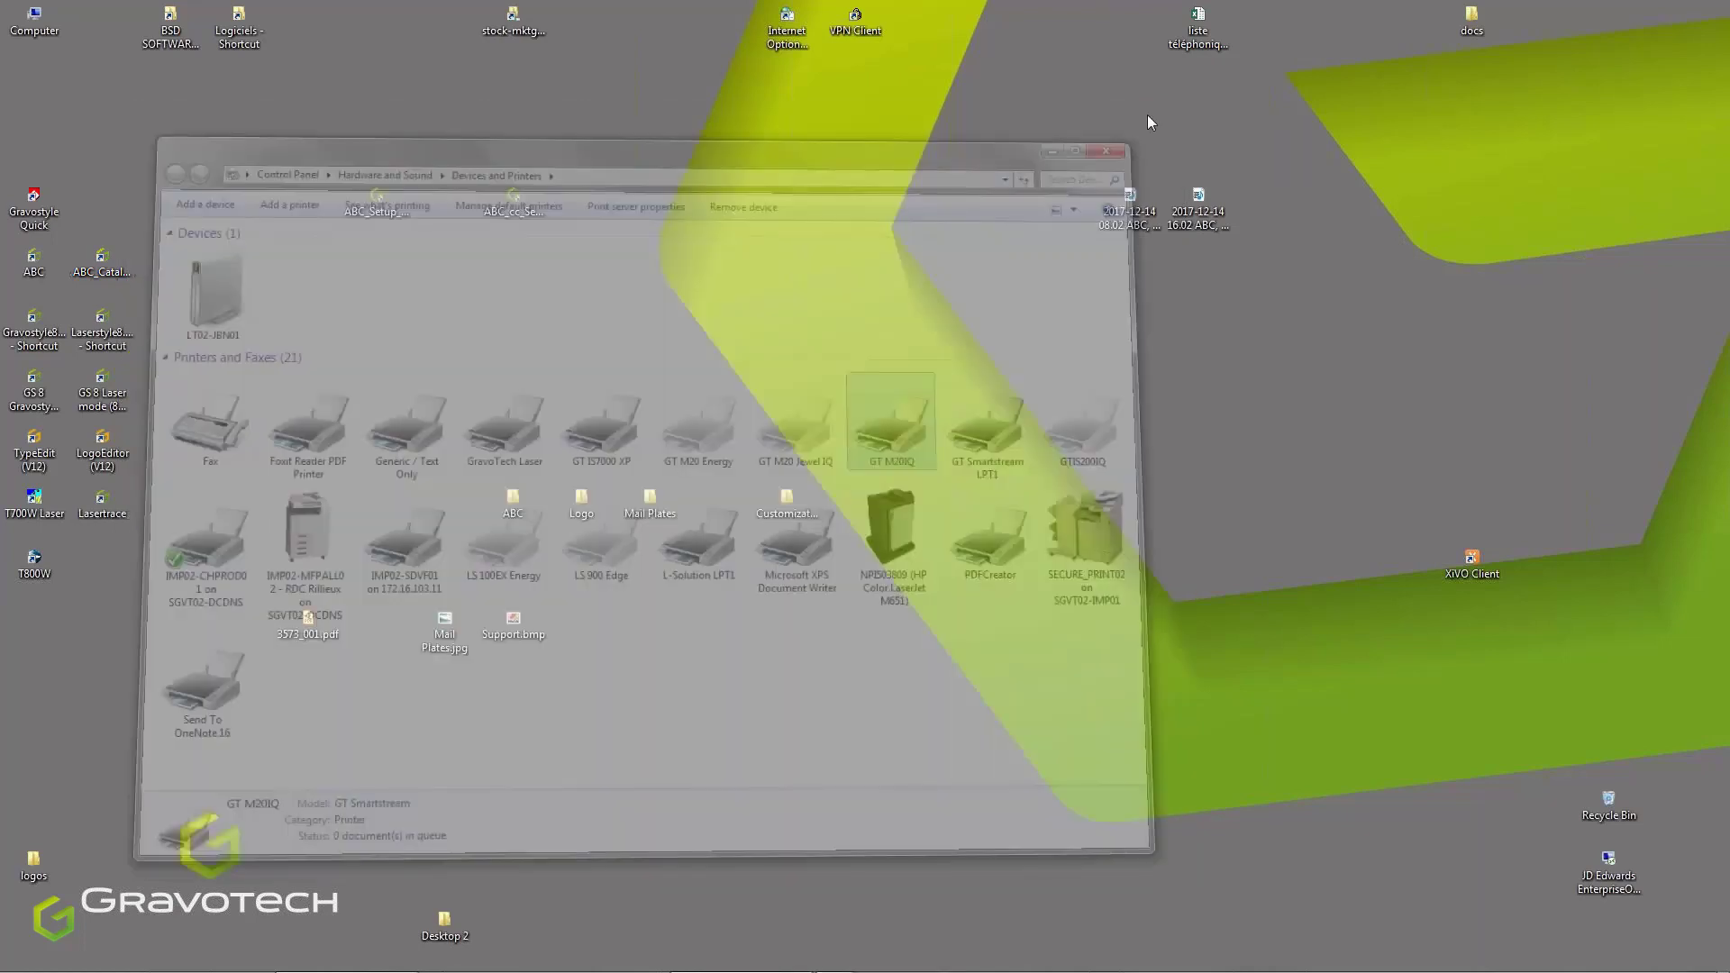
- Launch the ABC Catalog software and open its configuration settings, confirming the password request
{"action": "left_click", "coordinate": [102, 264]}
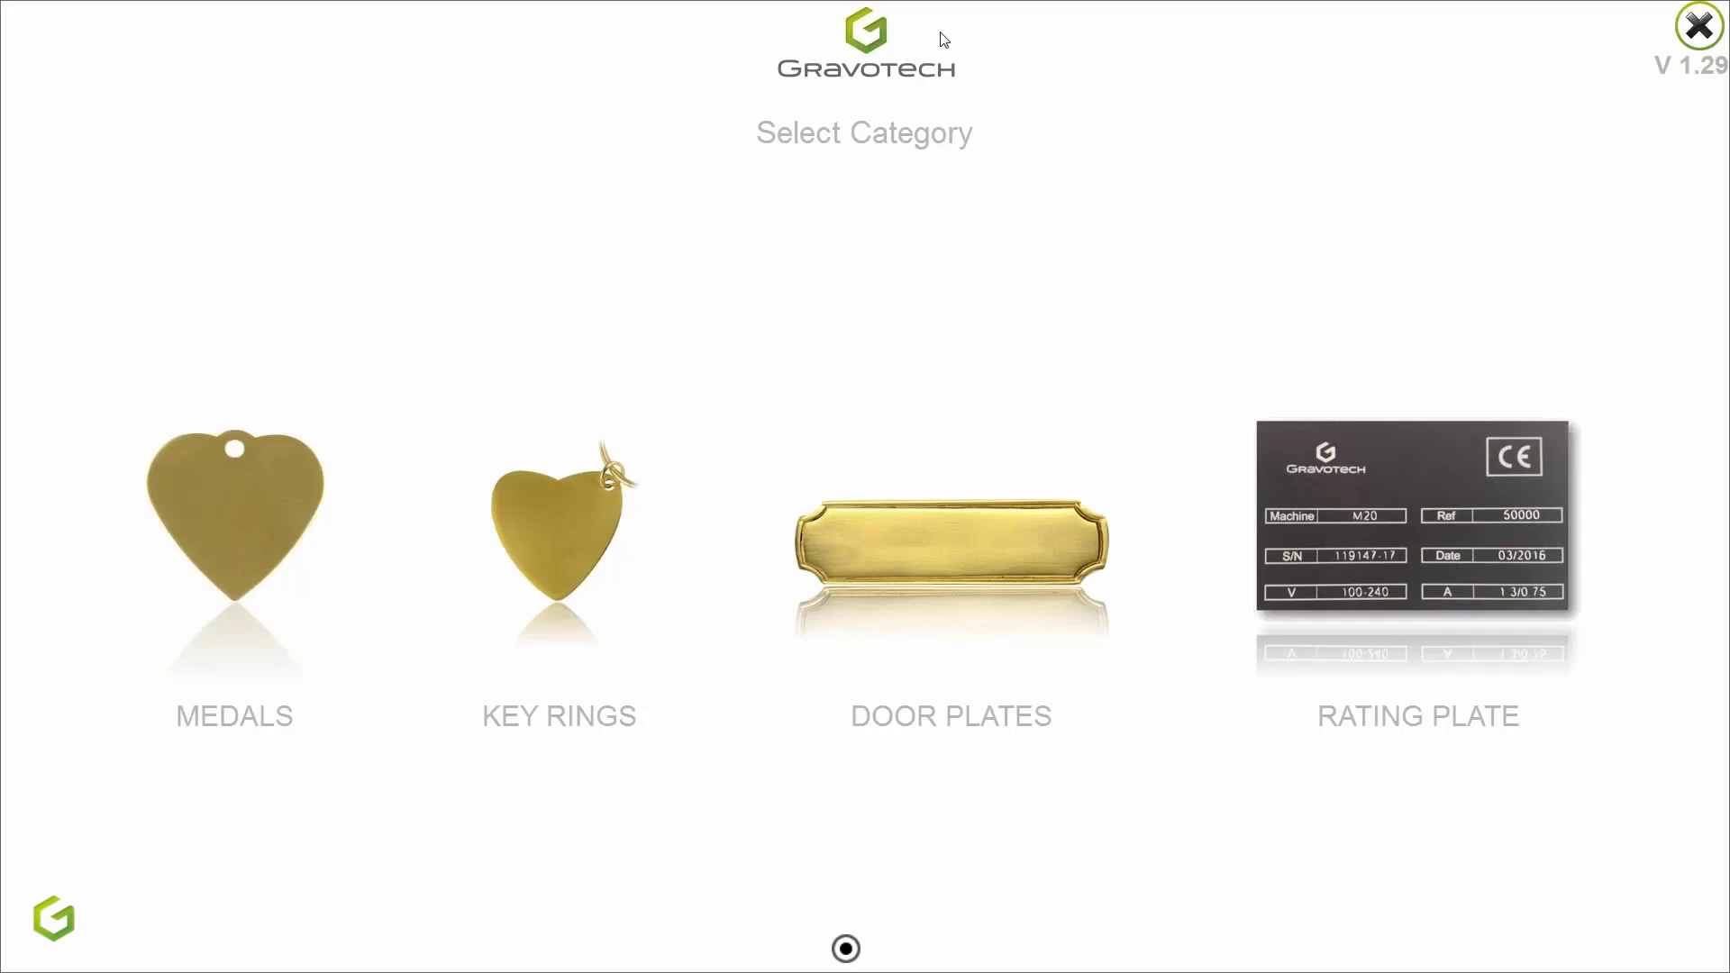
{"action": "left_click", "coordinate": [867, 43]}
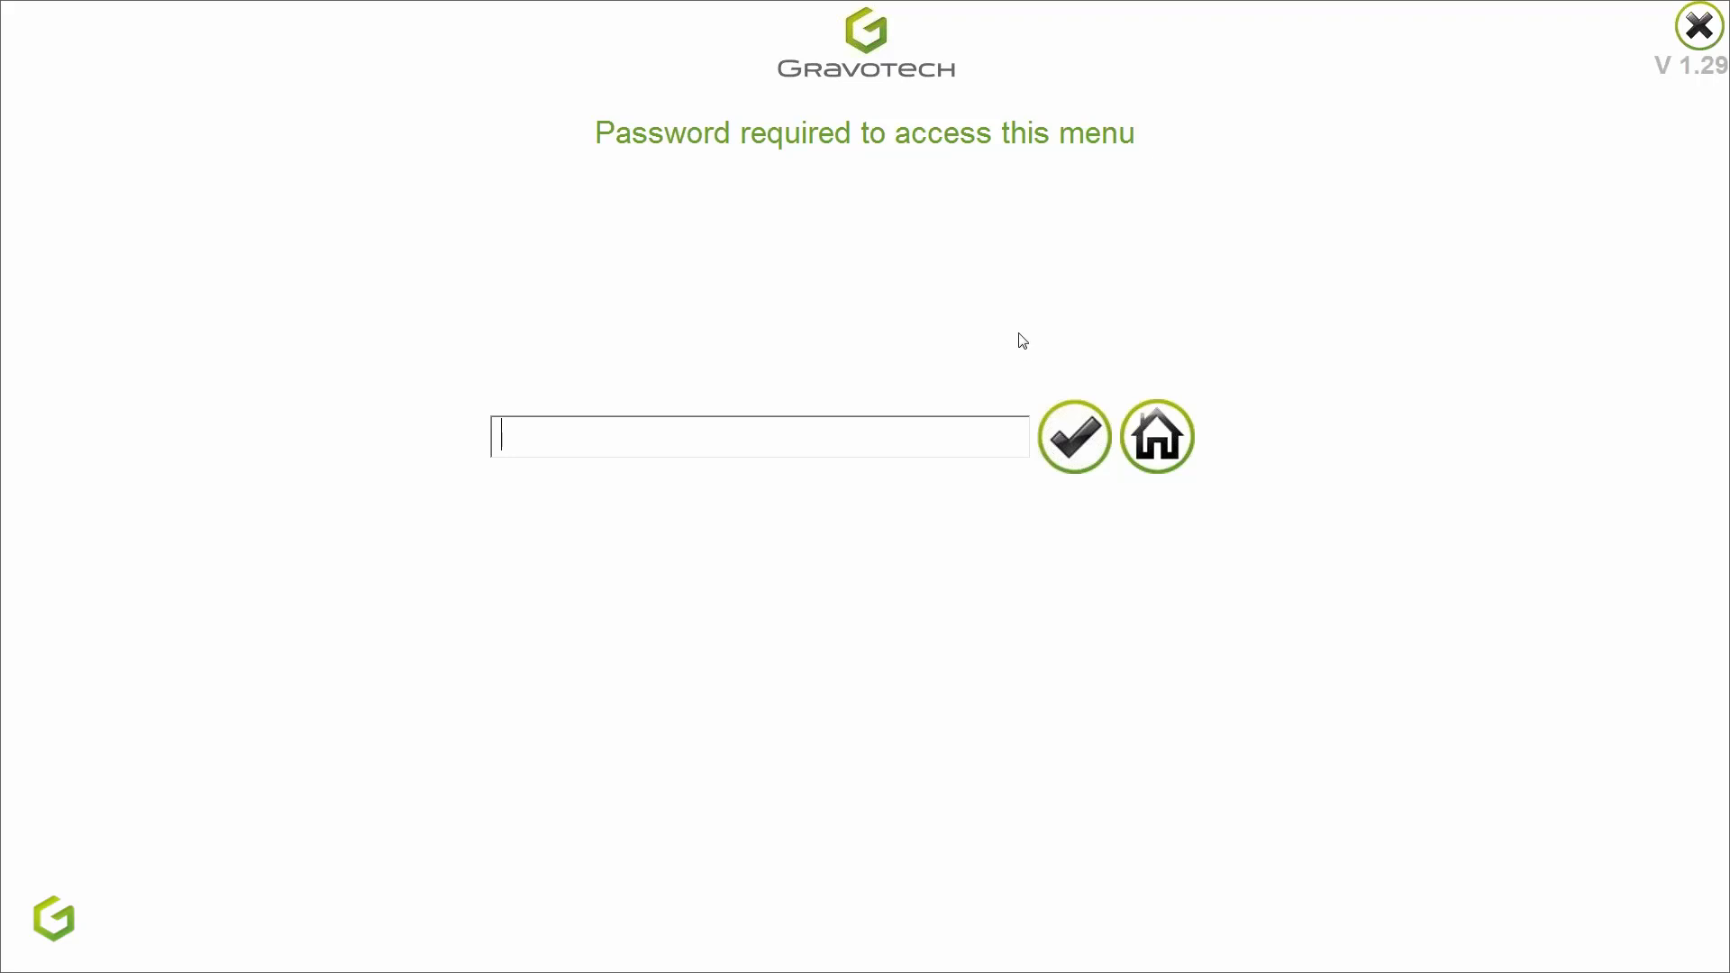
{"action": "left_click", "coordinate": [1072, 432]}
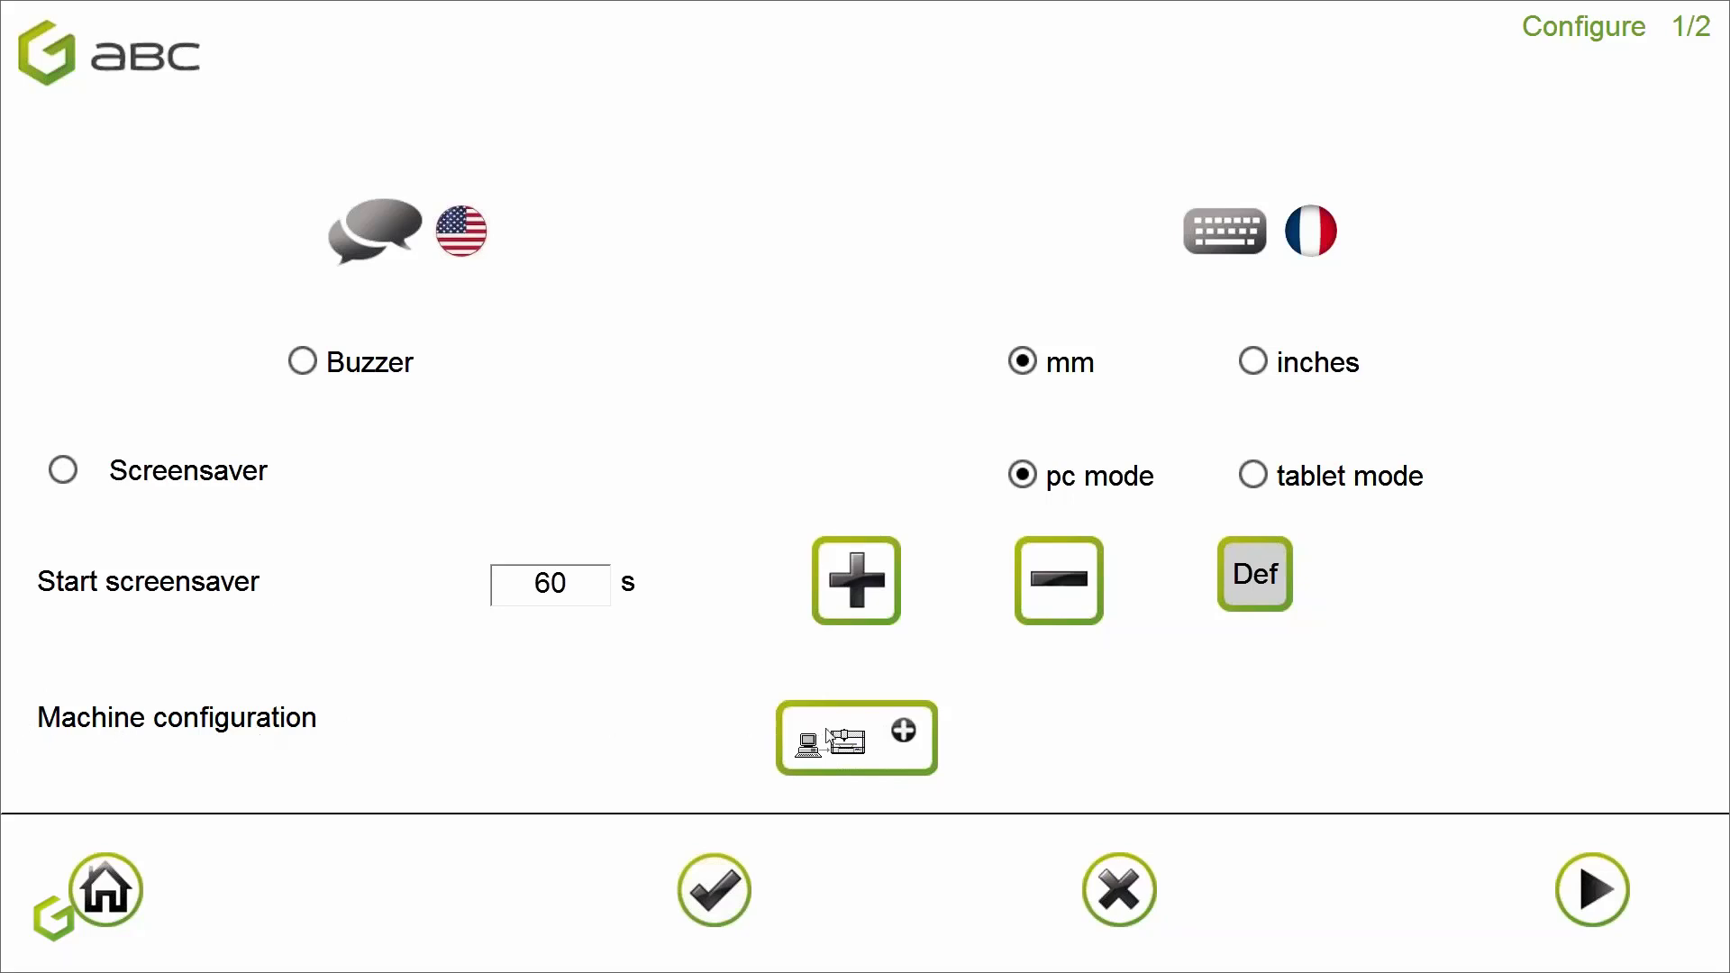
- Add an M20IQ machine output using the GT M20IQ spooler and select it as the active machine
{"action": "left_click", "coordinate": [830, 737]}
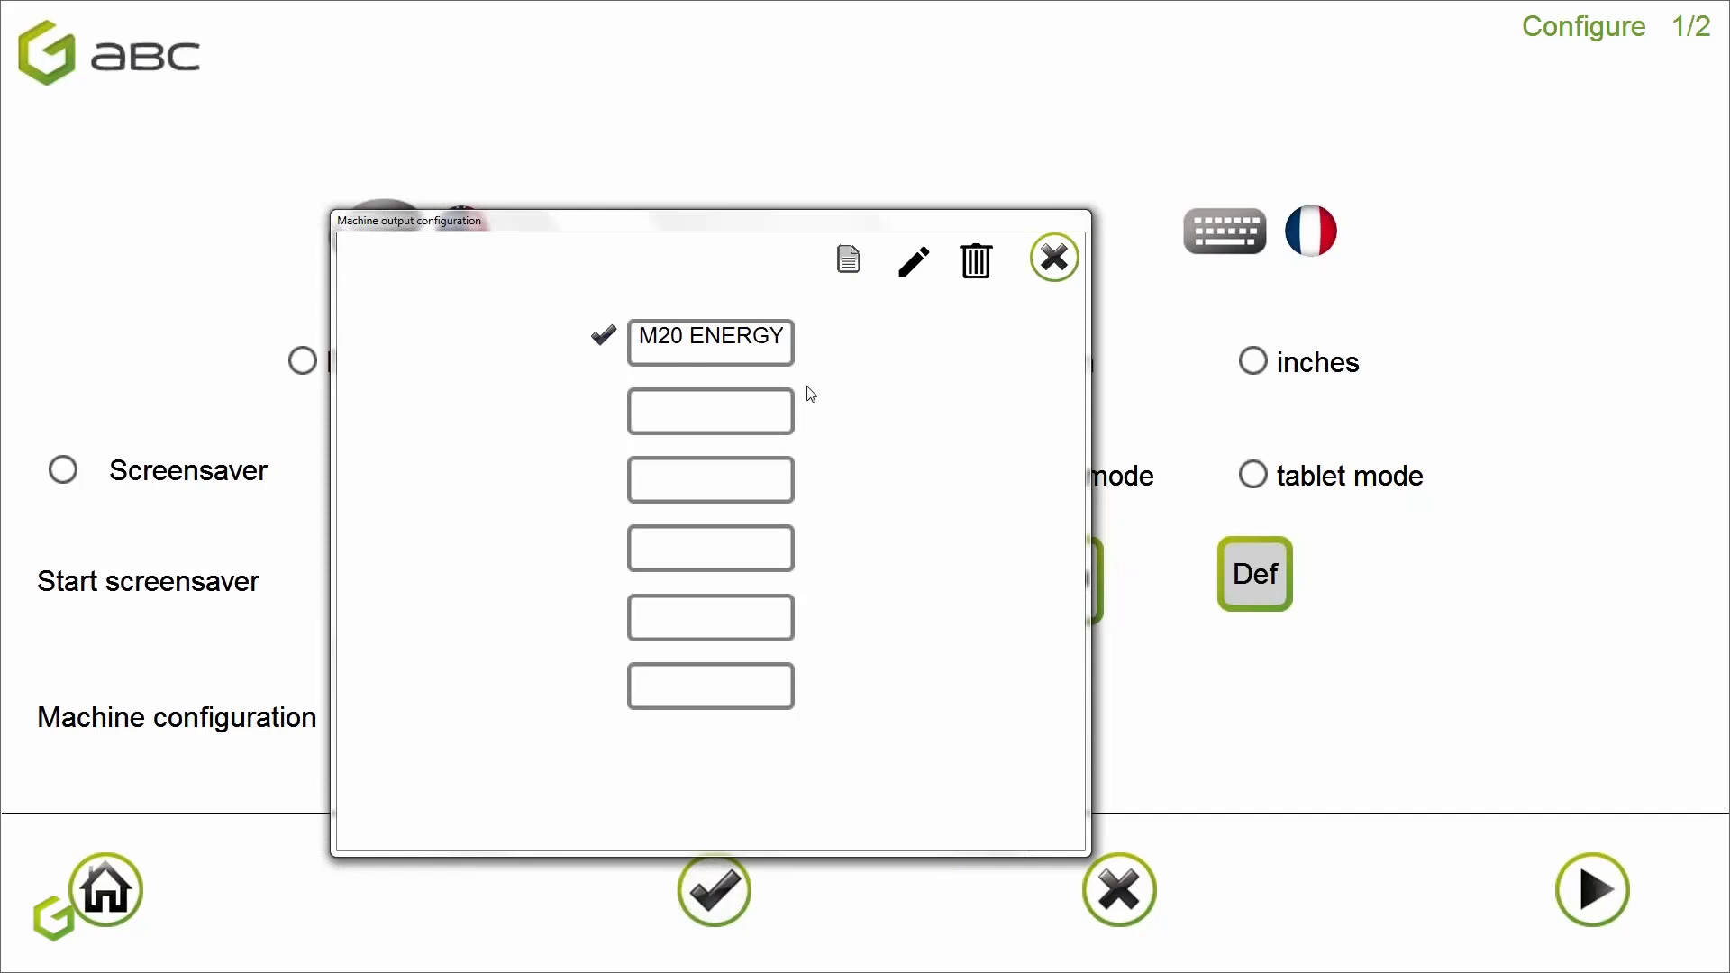
{"action": "left_click", "coordinate": [849, 261]}
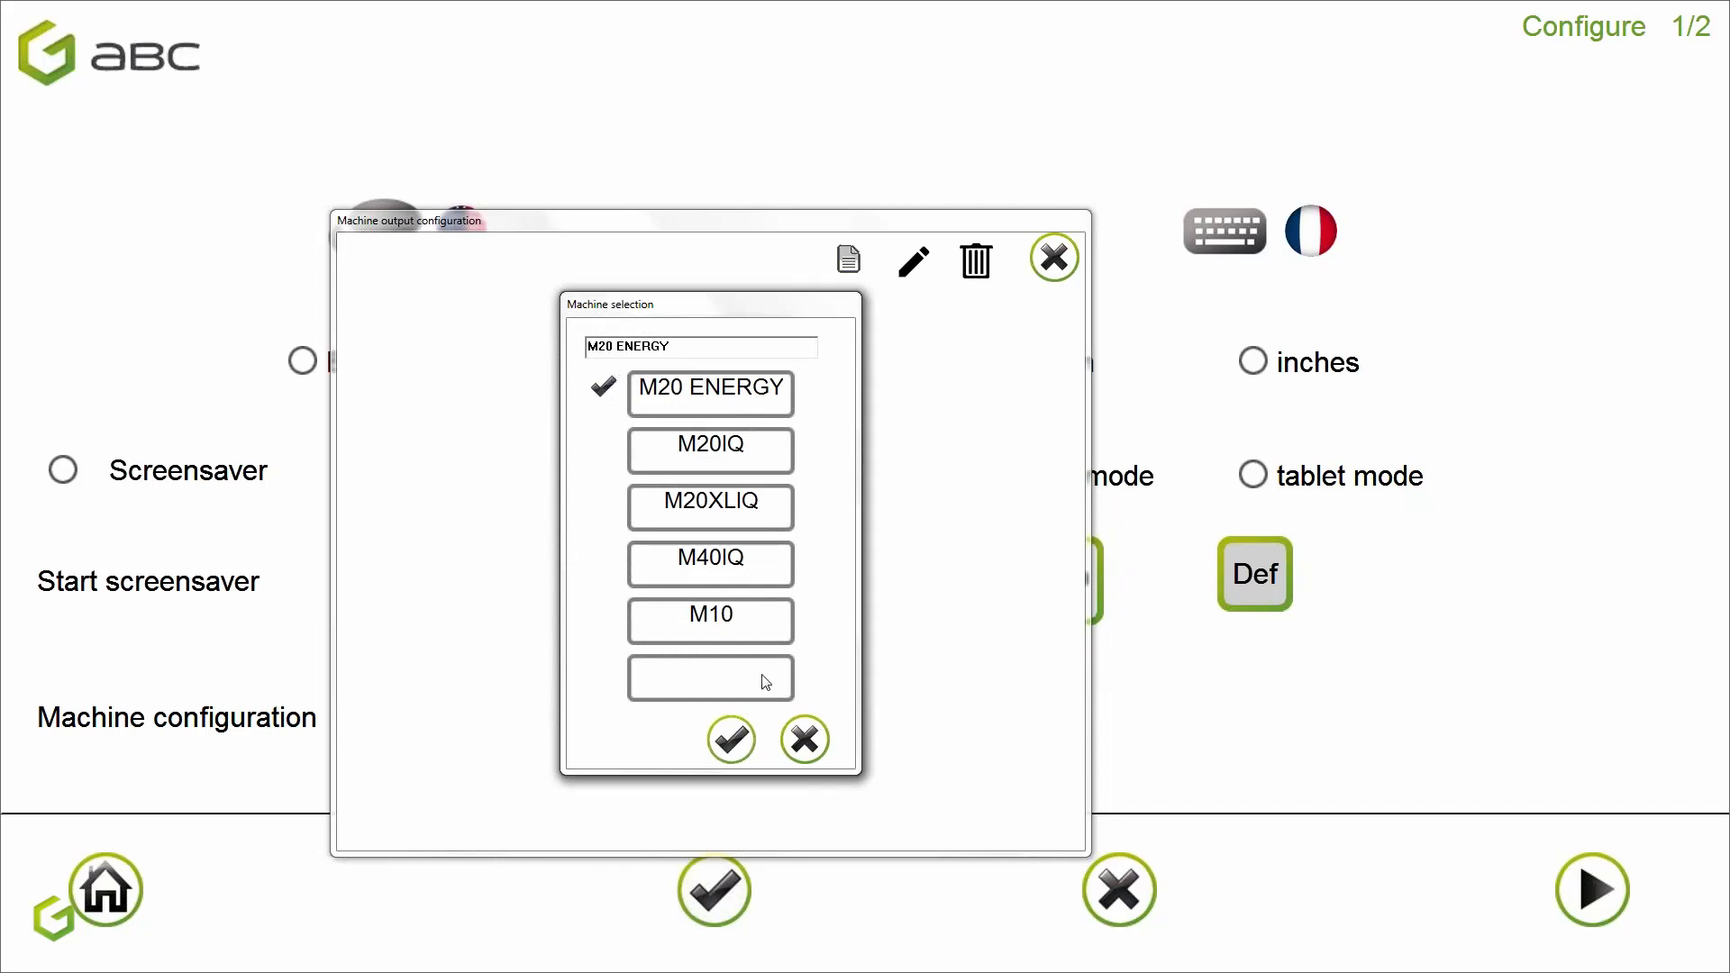
{"action": "left_click", "coordinate": [698, 460]}
{"action": "left_click", "coordinate": [724, 744]}
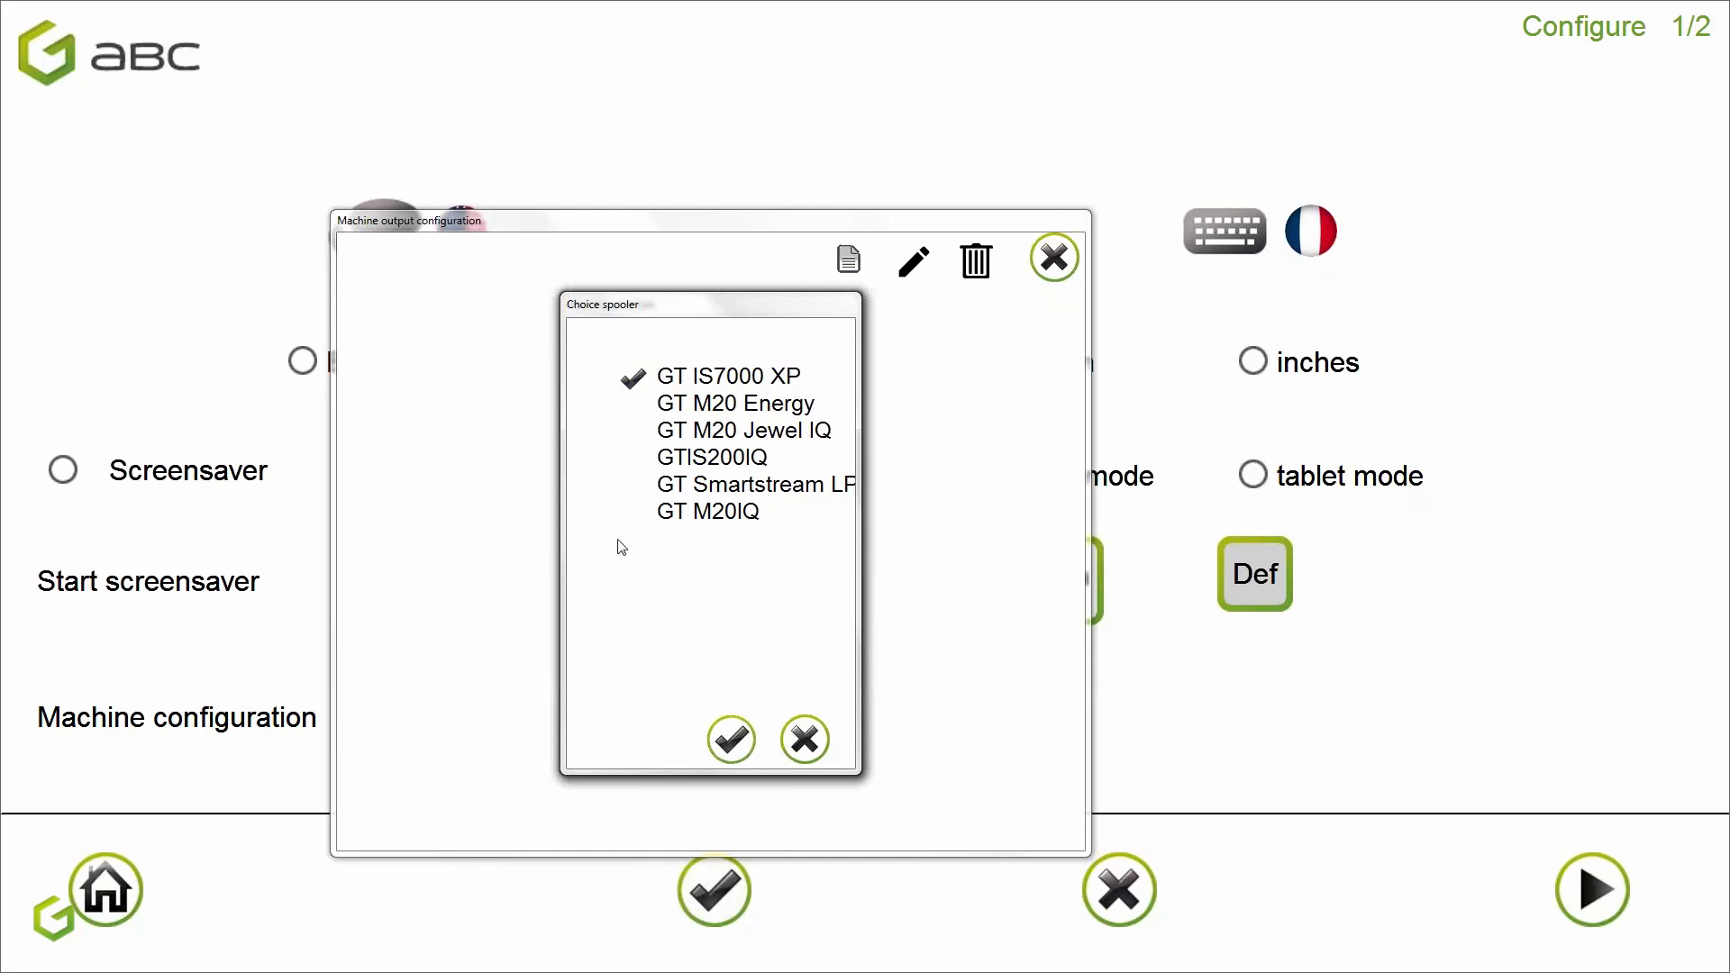
{"action": "left_click", "coordinate": [696, 518]}
{"action": "left_click", "coordinate": [732, 740]}
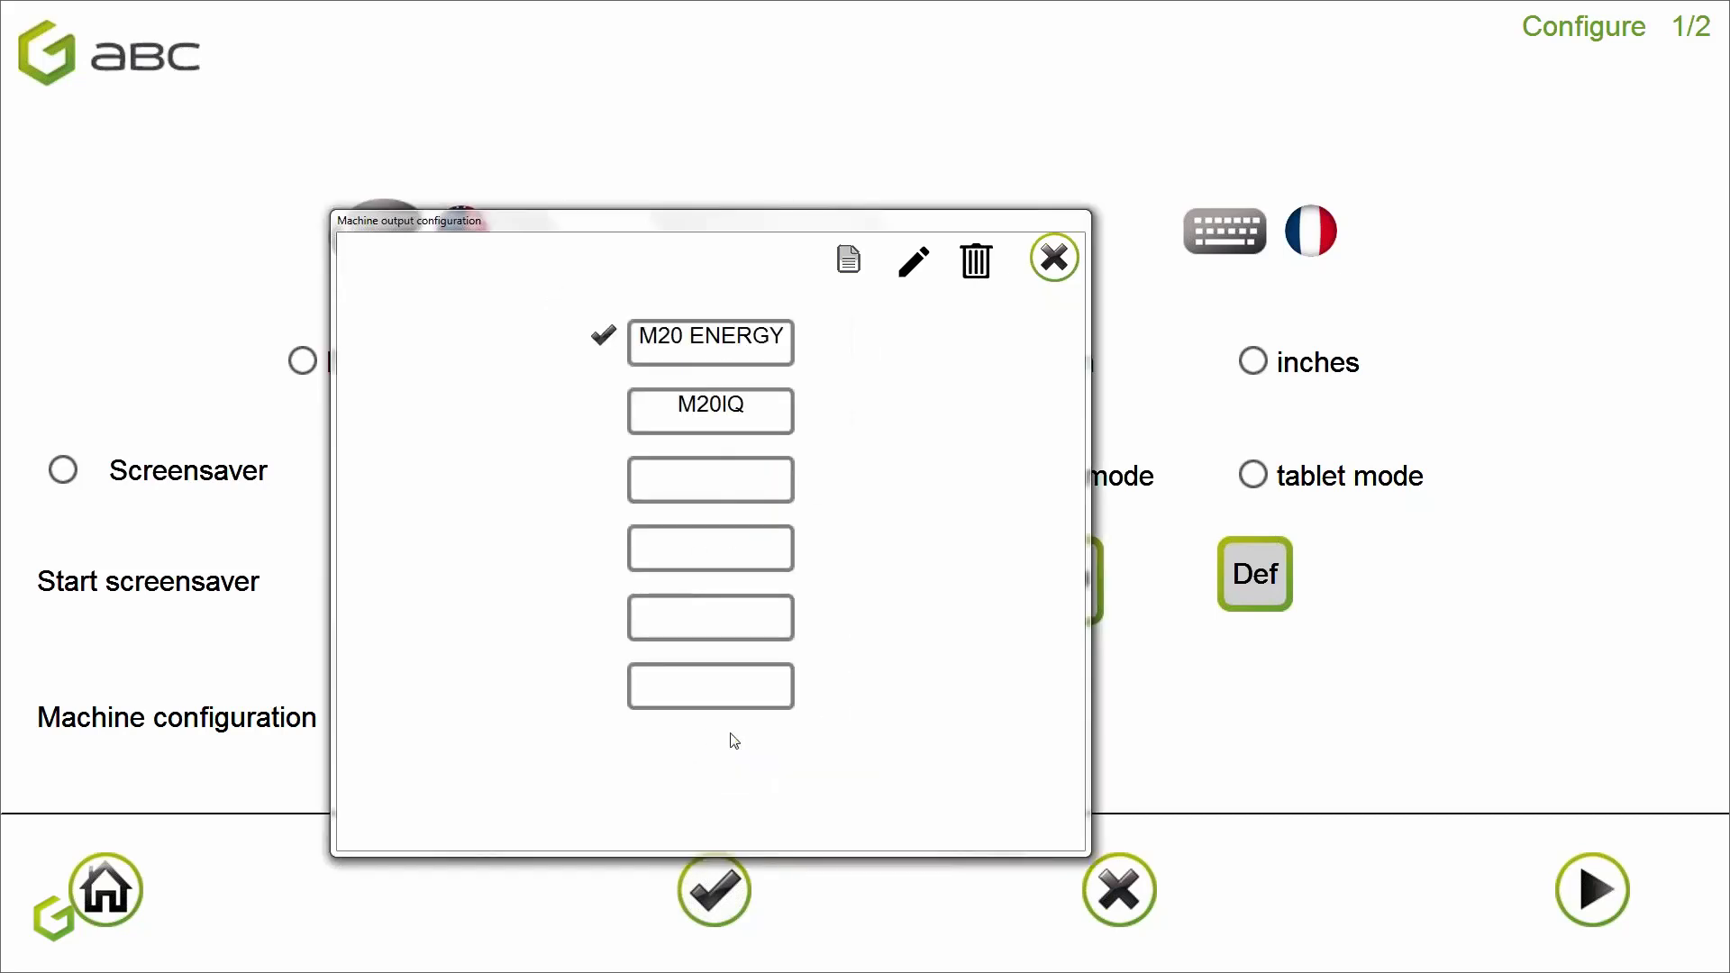
{"action": "left_click", "coordinate": [663, 407]}
{"action": "left_click", "coordinate": [1054, 259]}
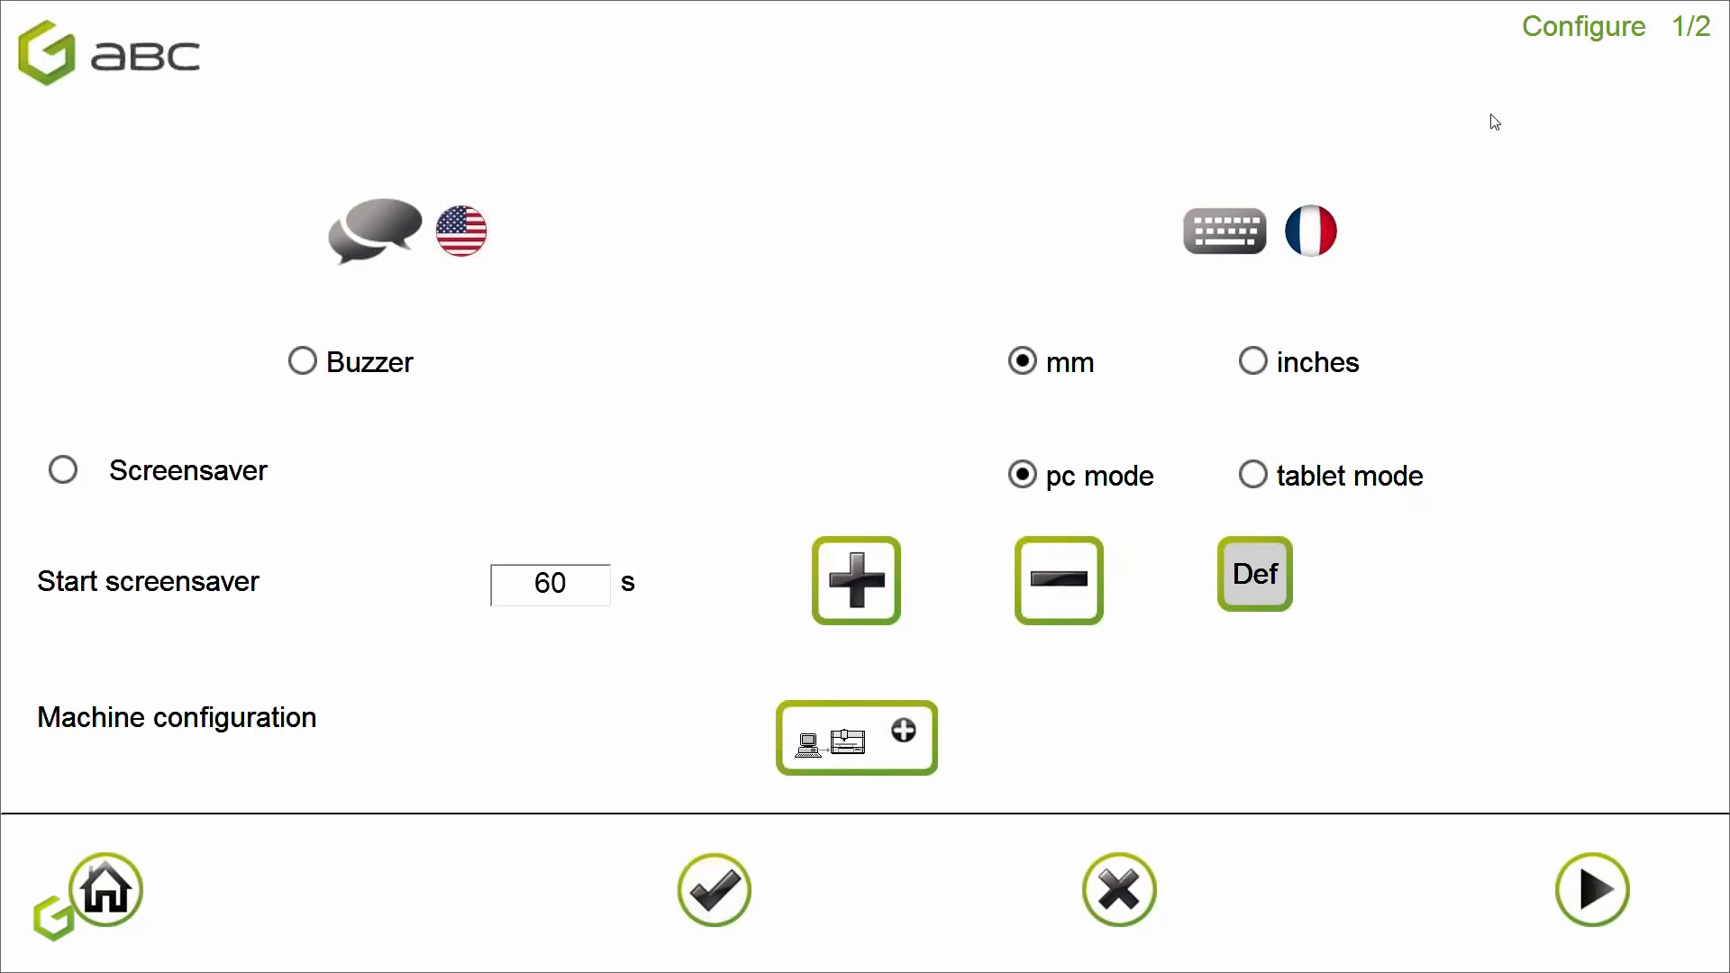
- Turn the Fixed height option off and back on in the second page of the configuration
{"action": "left_click", "coordinate": [1588, 888]}
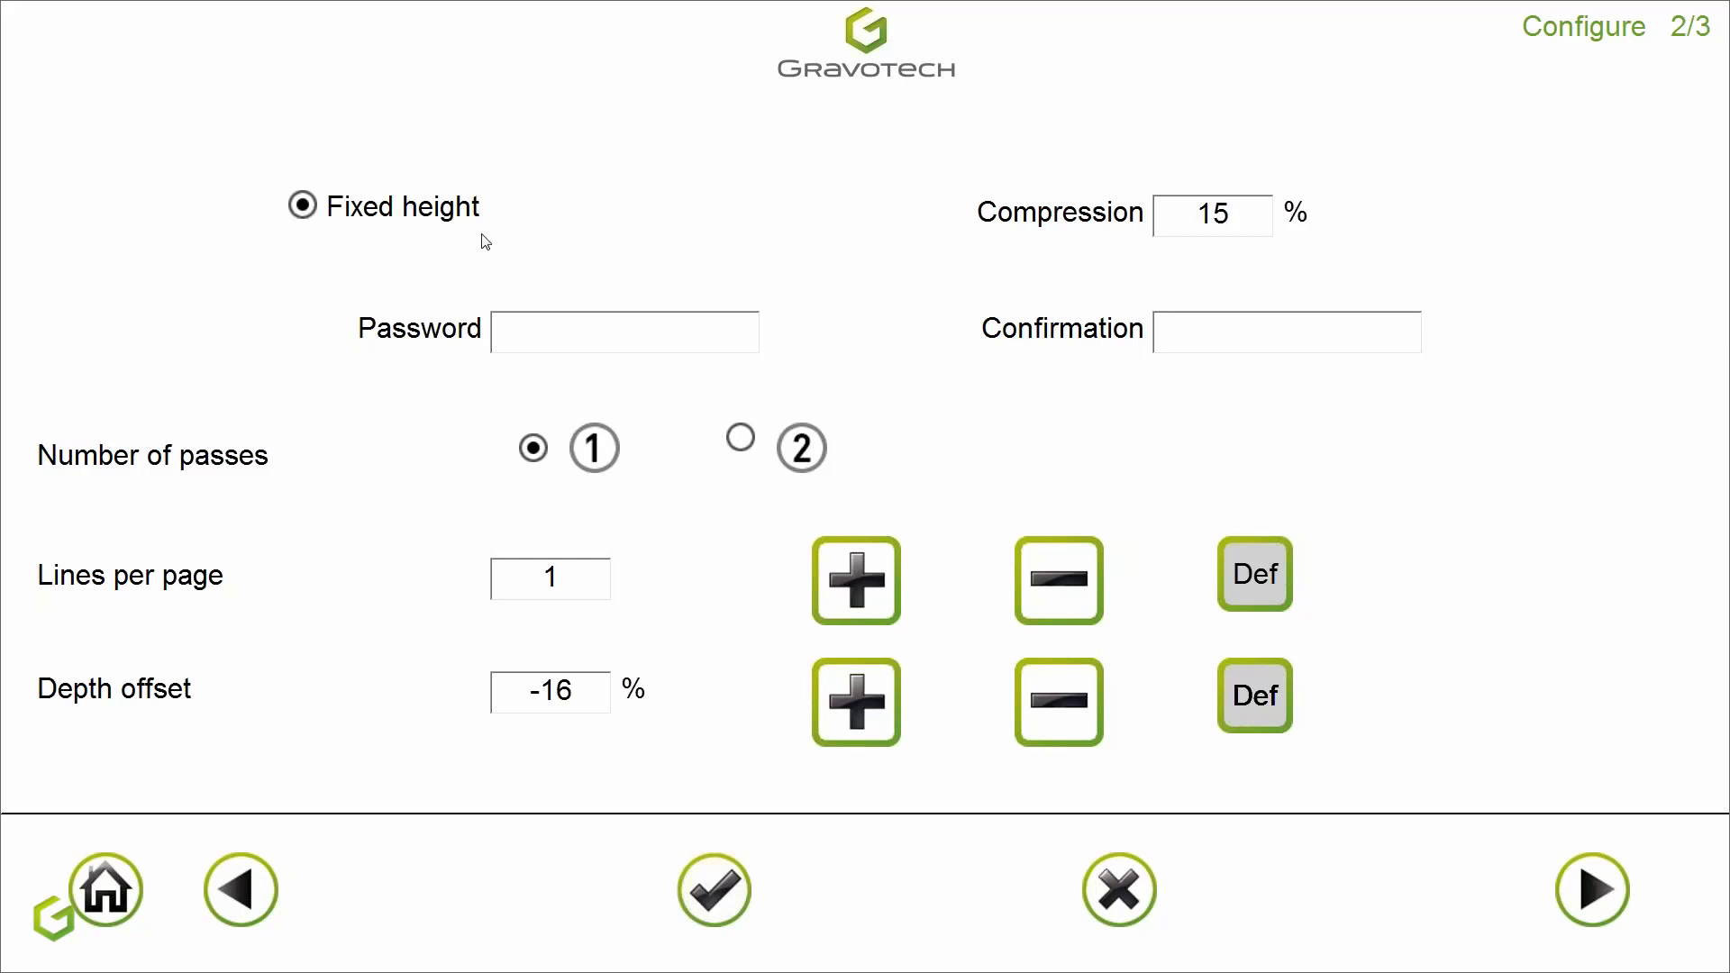
{"action": "left_click", "coordinate": [326, 213]}
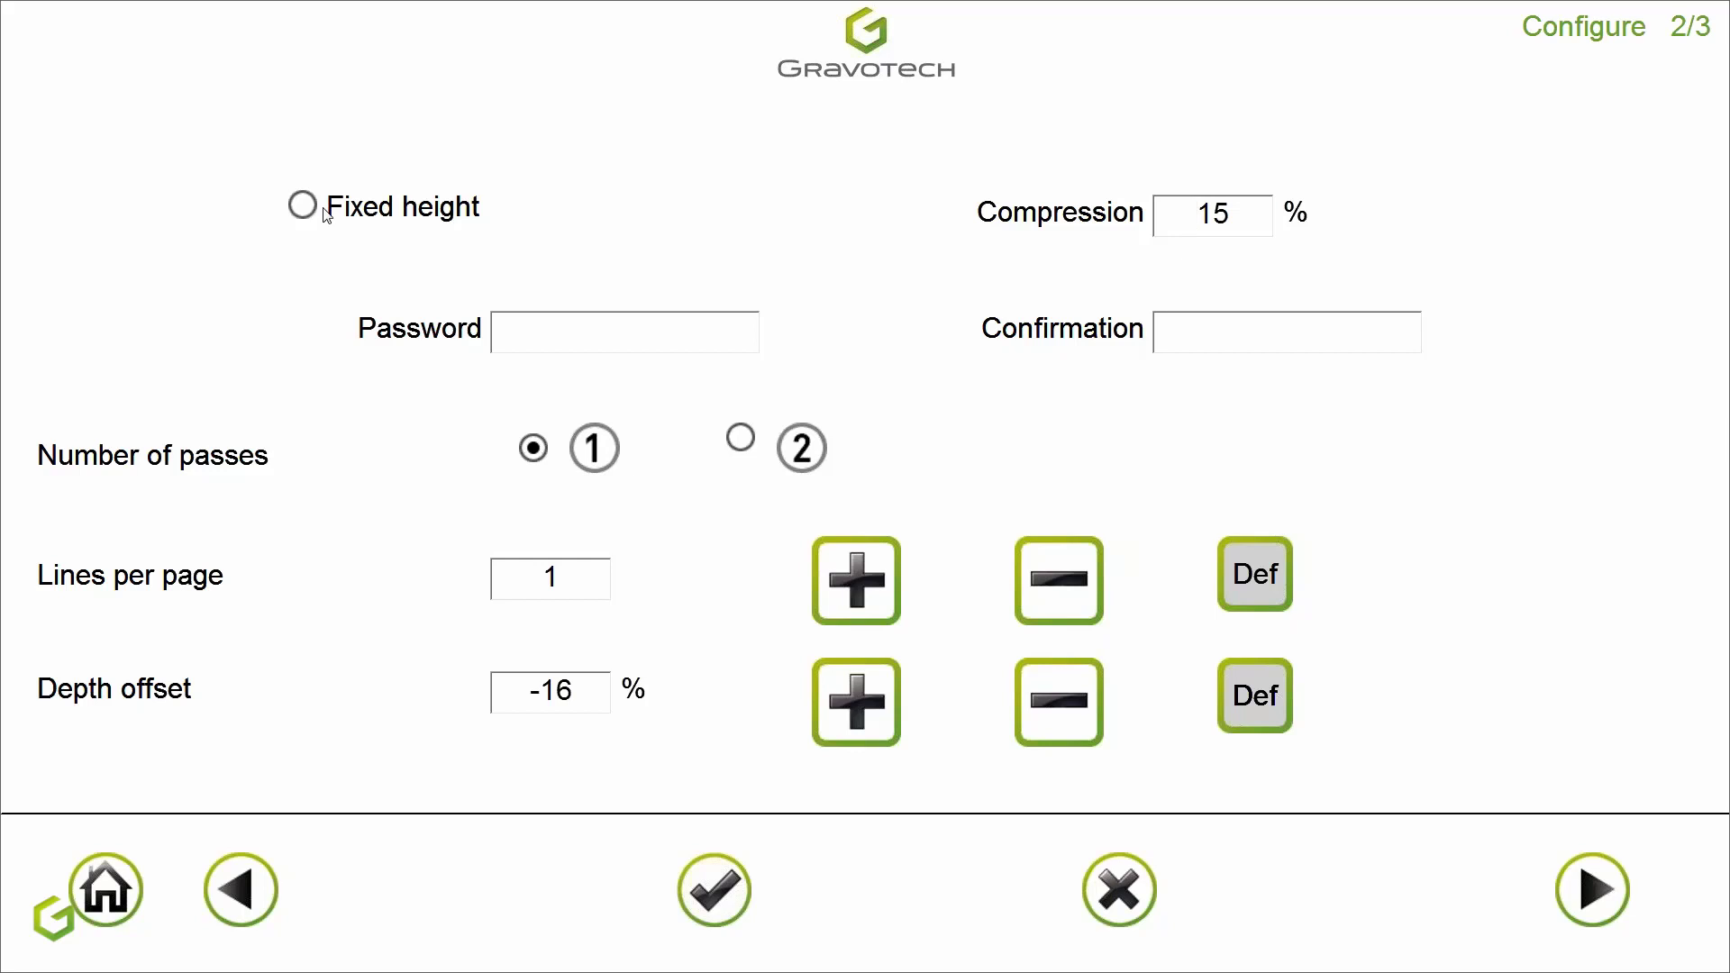
{"action": "left_click", "coordinate": [328, 216]}
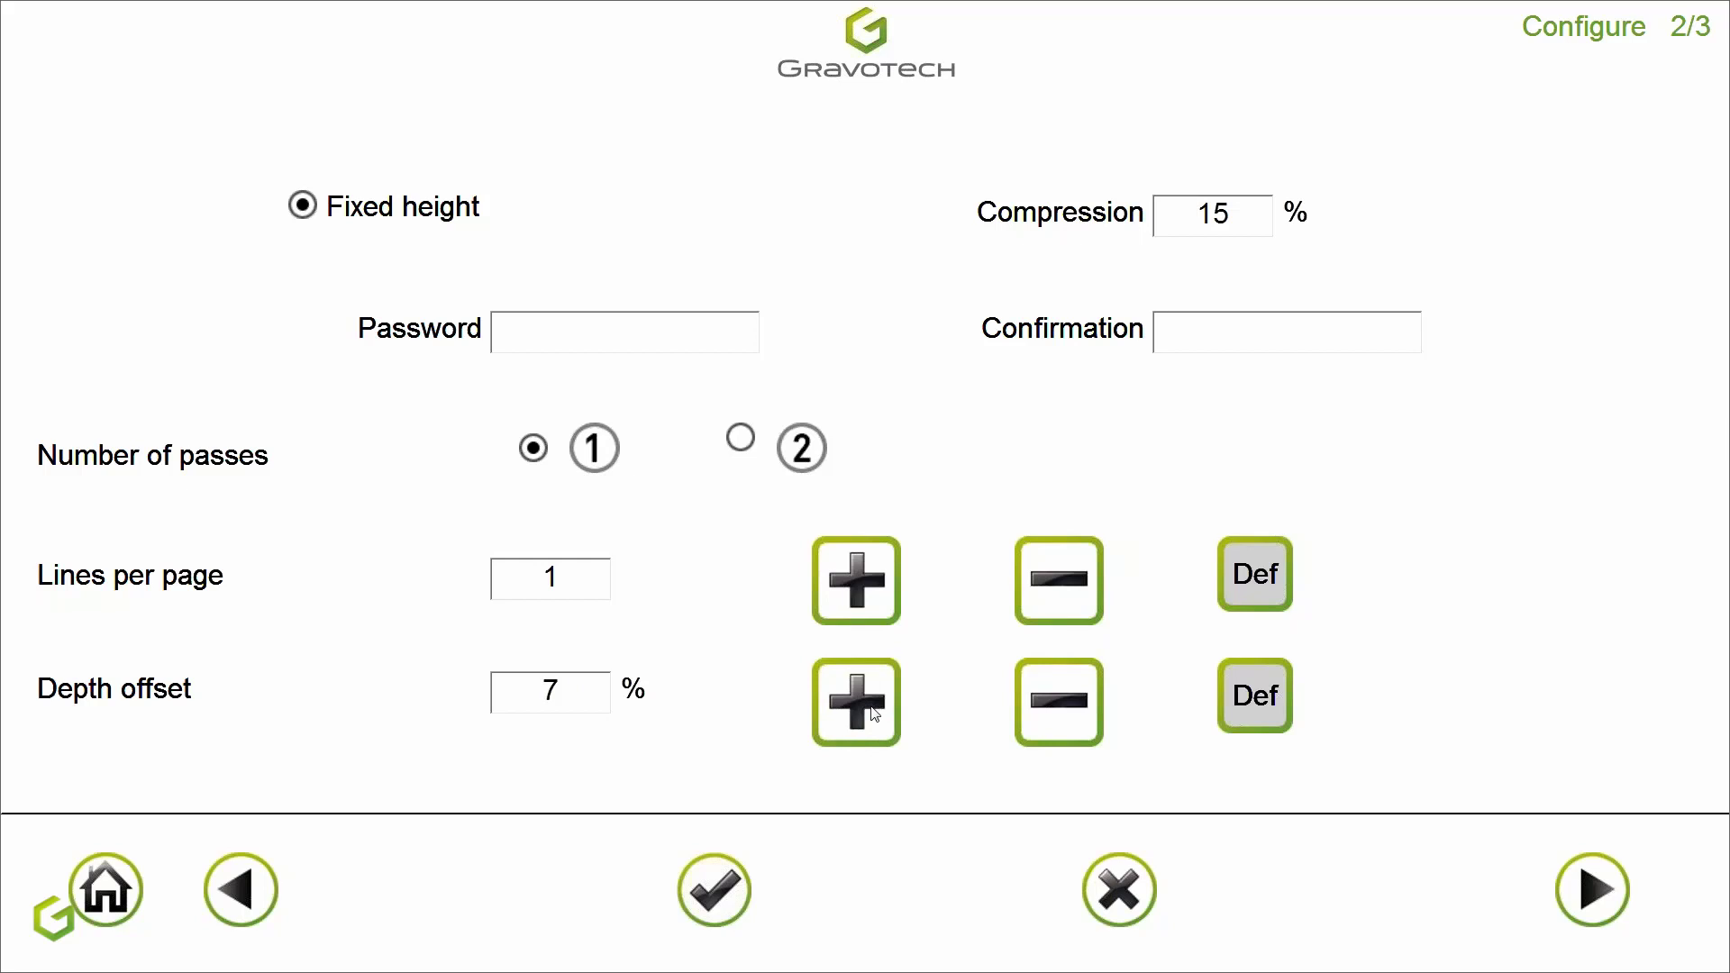
- Examine the continuous cycle, Adjust and Manage pages and the customization import without importing anything, and return to the category selection
{"action": "left_click", "coordinate": [1587, 889]}
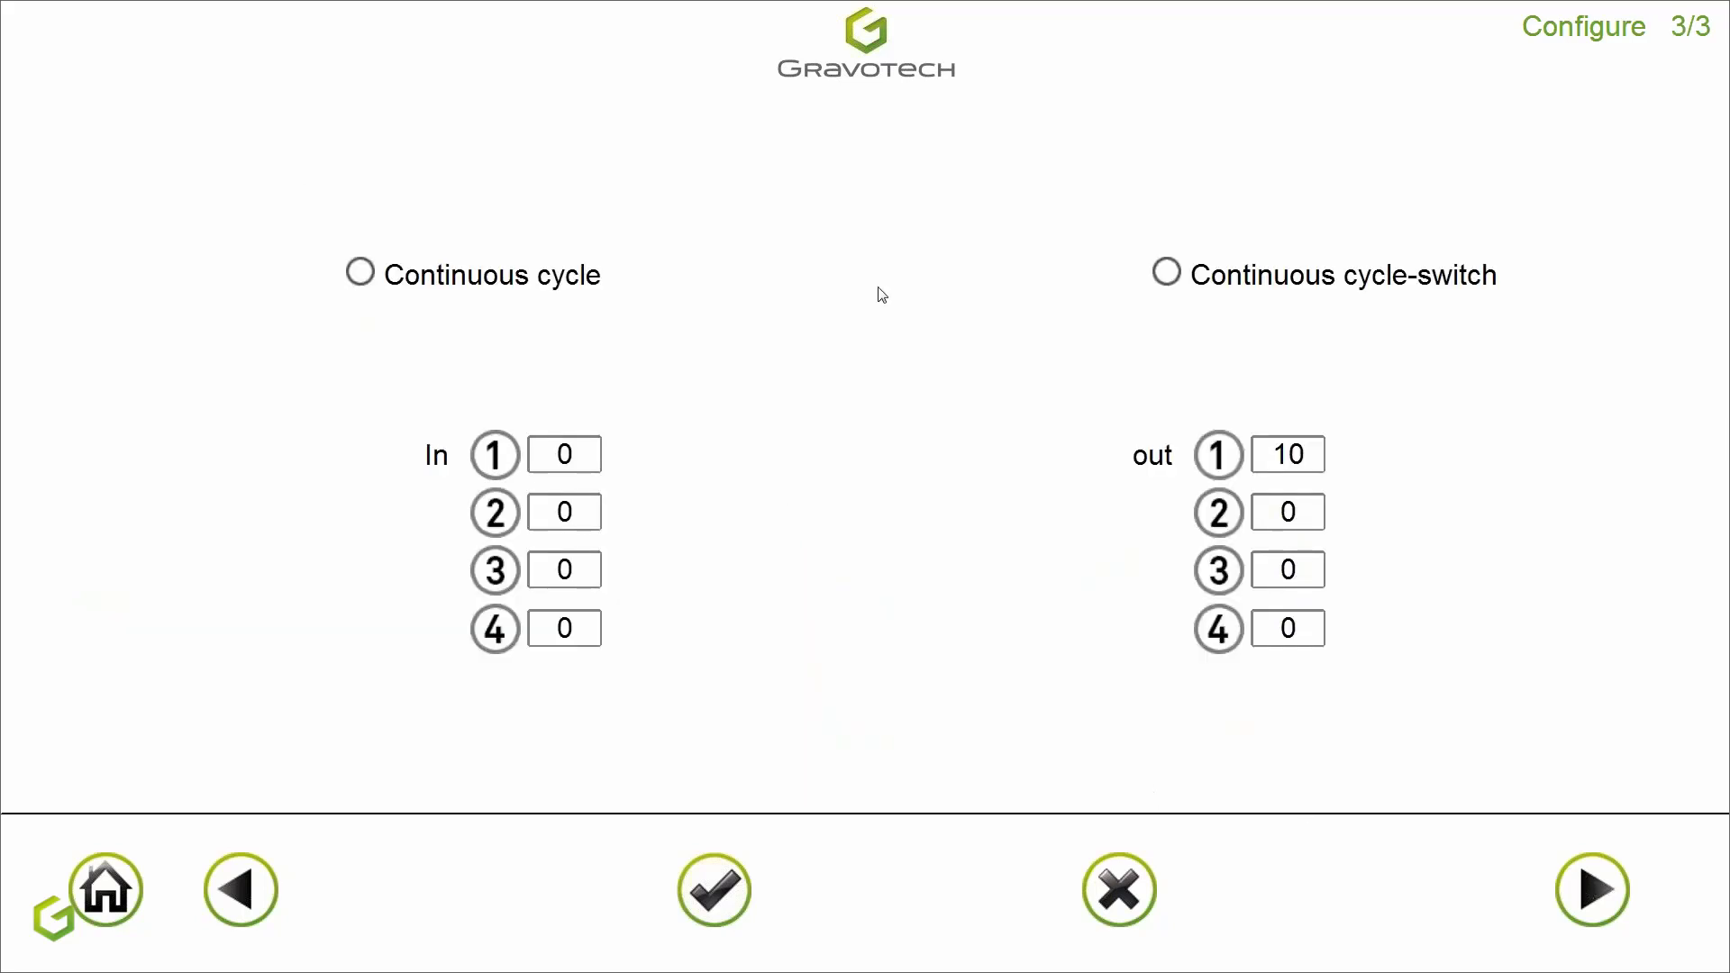
{"action": "left_click", "coordinate": [1590, 890]}
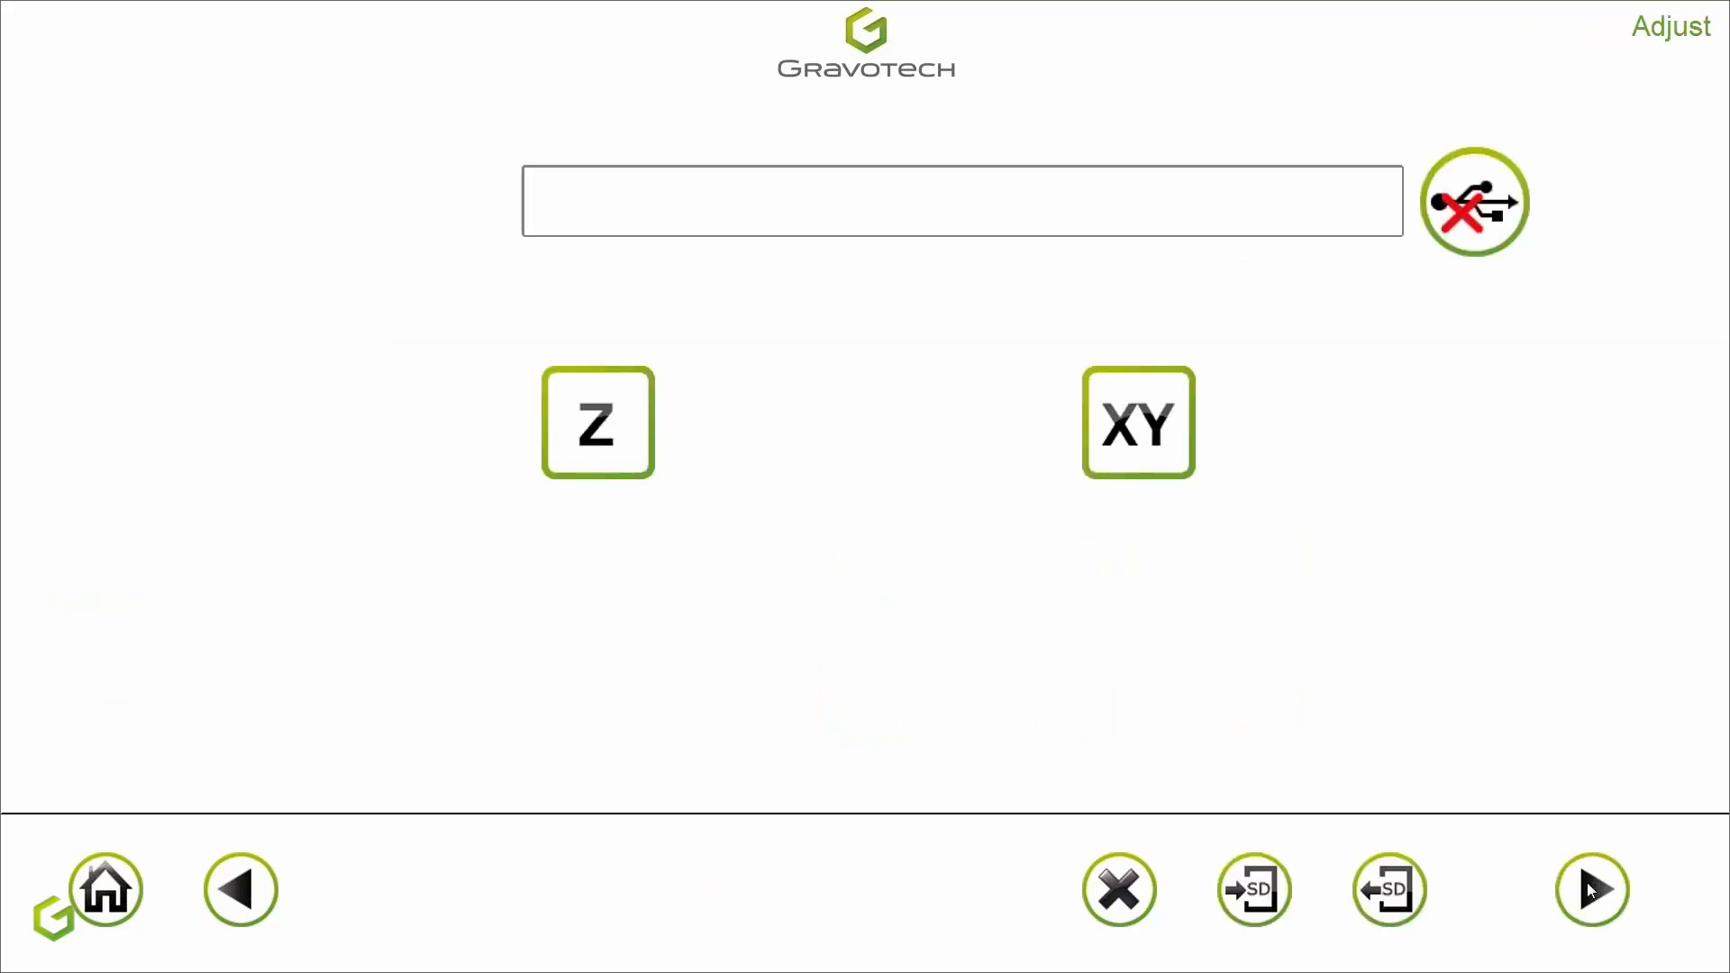
{"action": "left_click", "coordinate": [1589, 888]}
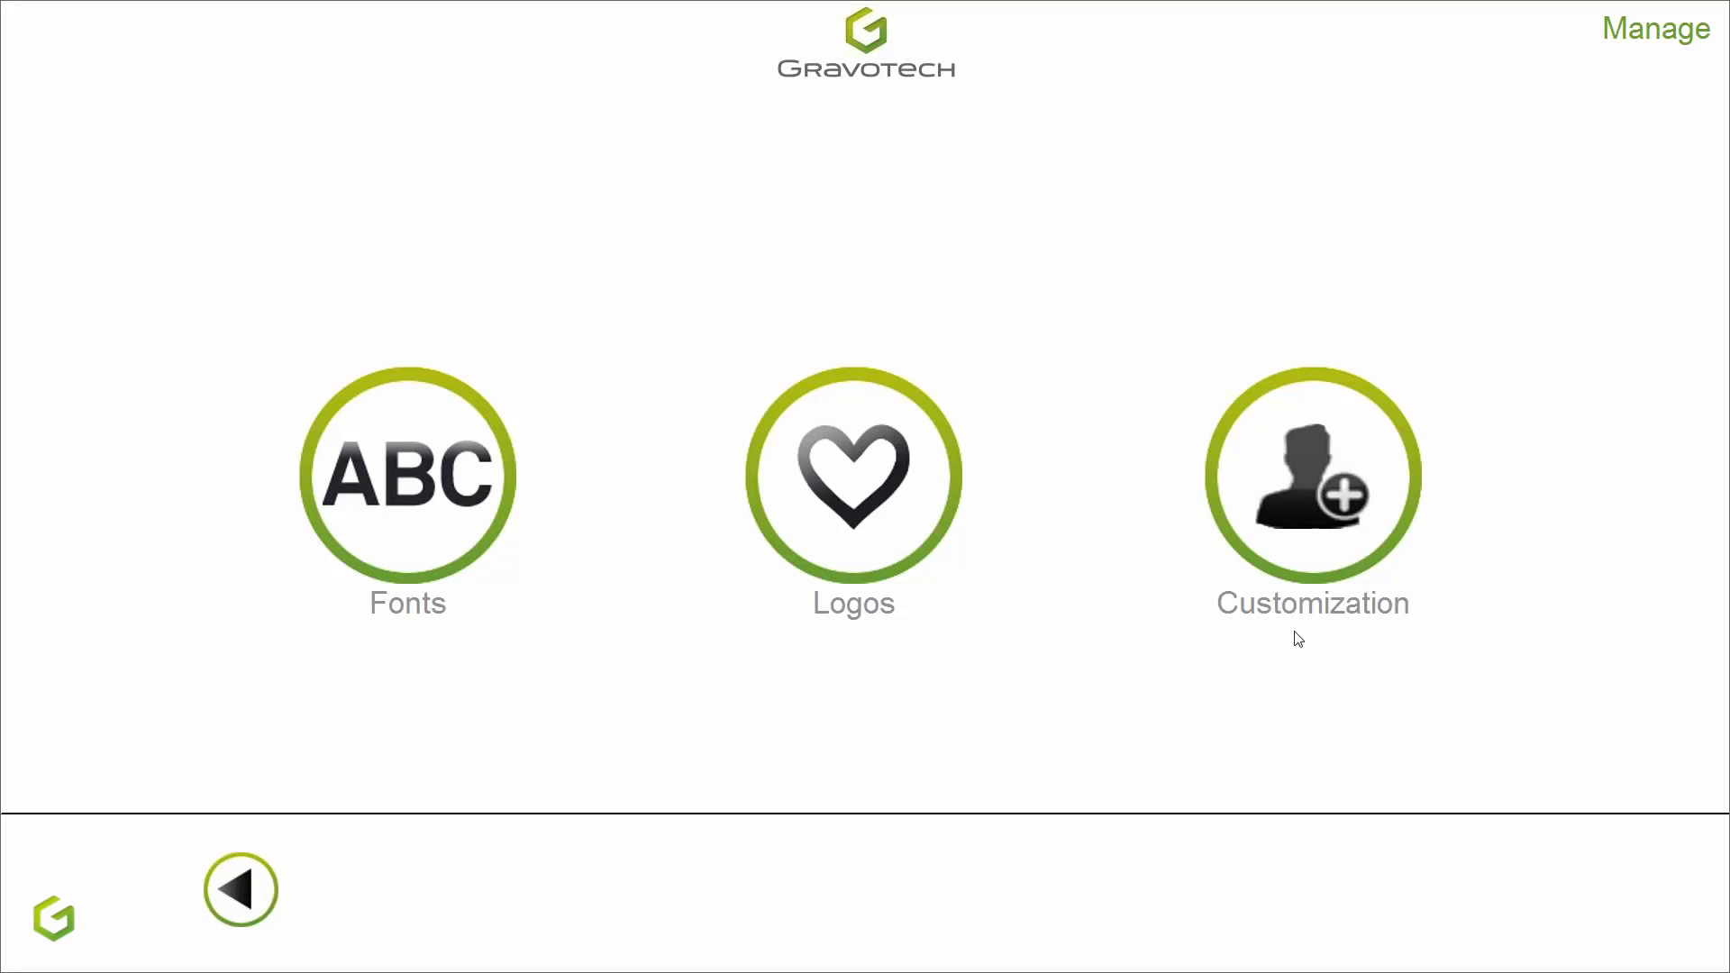
{"action": "left_click", "coordinate": [1315, 497]}
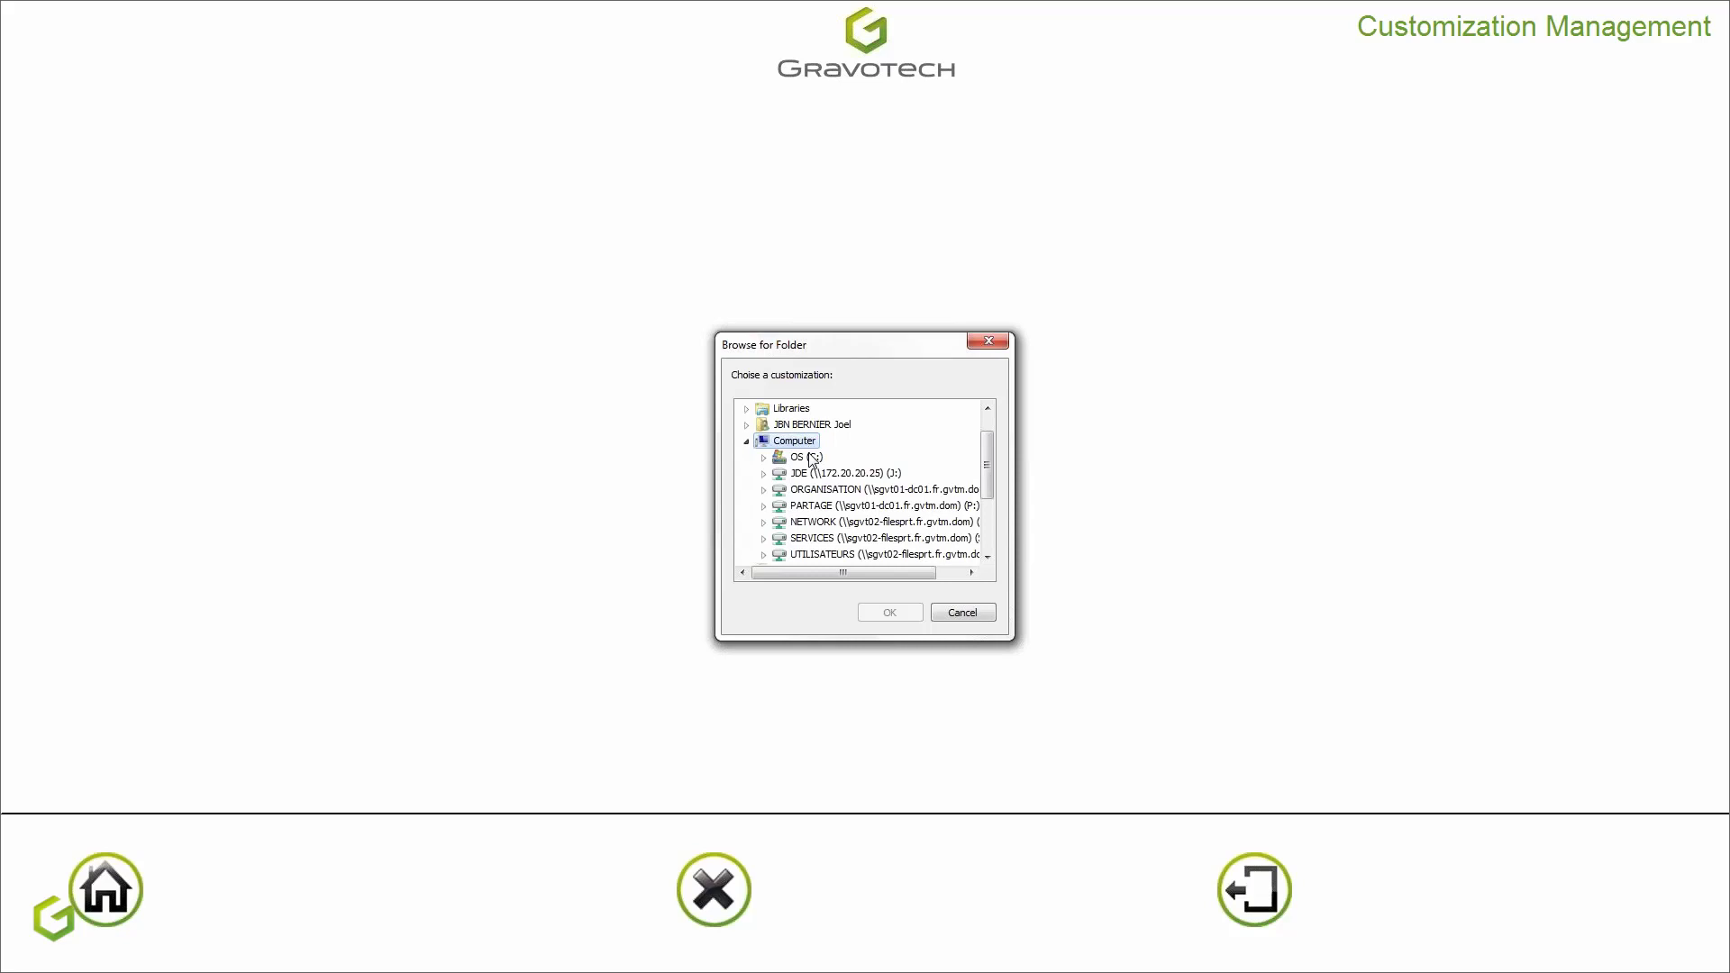
{"action": "left_click", "coordinate": [989, 344]}
{"action": "left_click", "coordinate": [725, 892]}
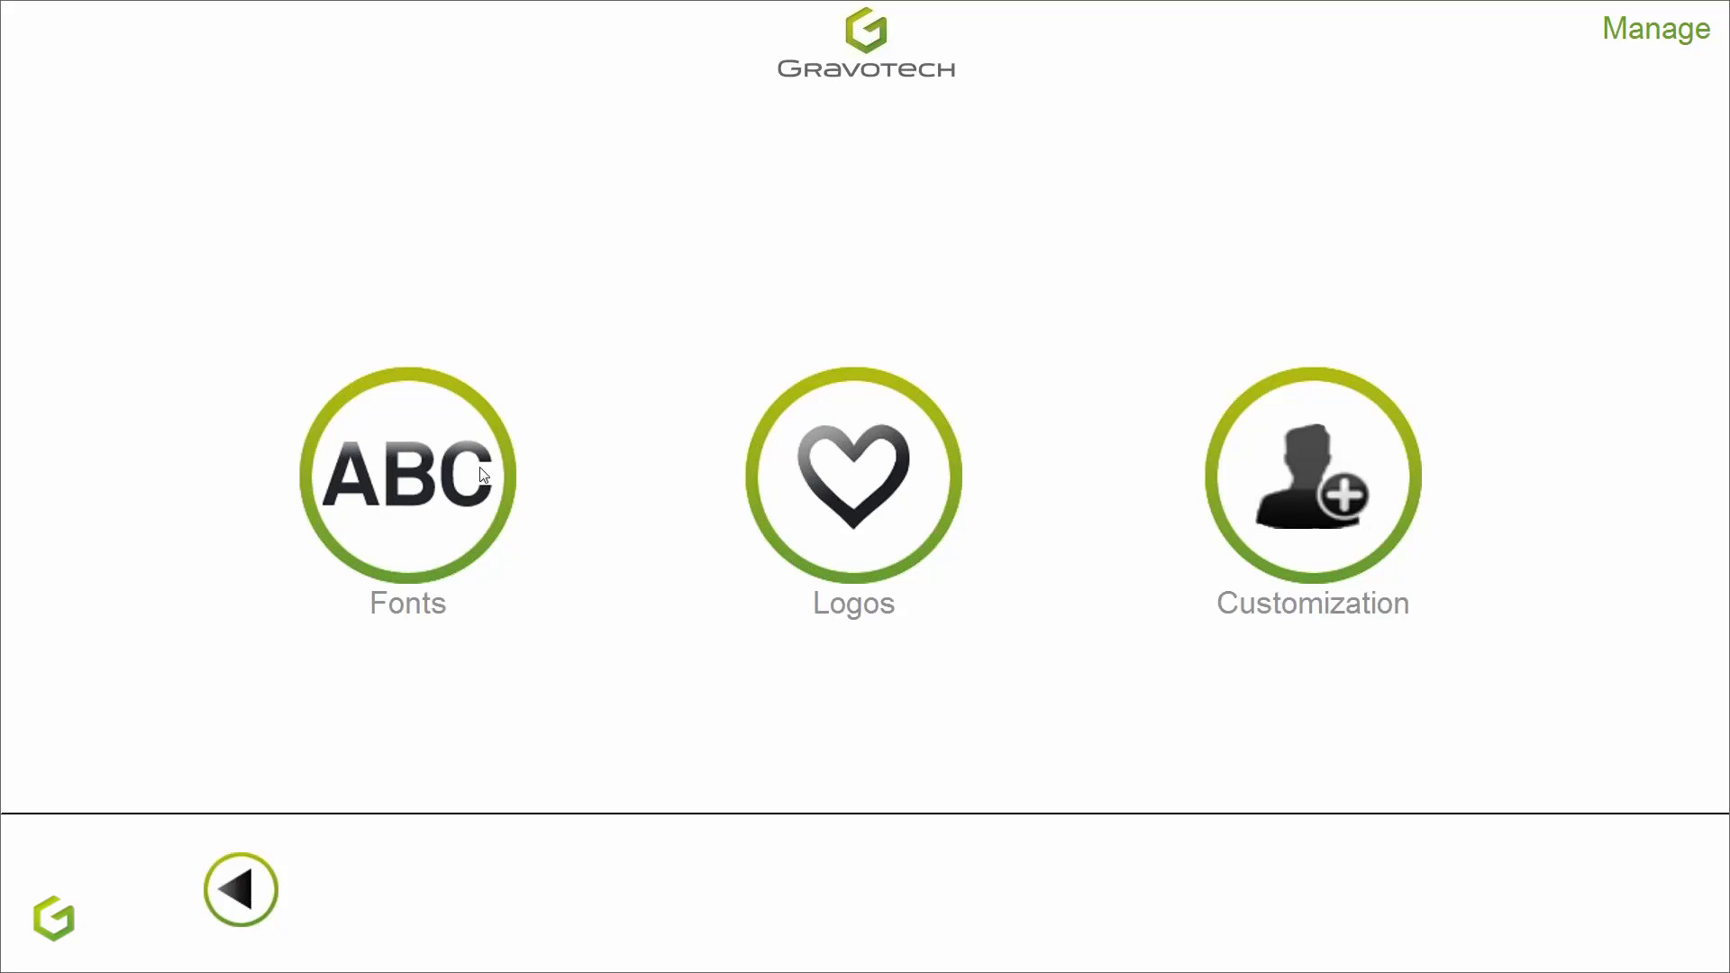
{"action": "left_click", "coordinate": [234, 903]}
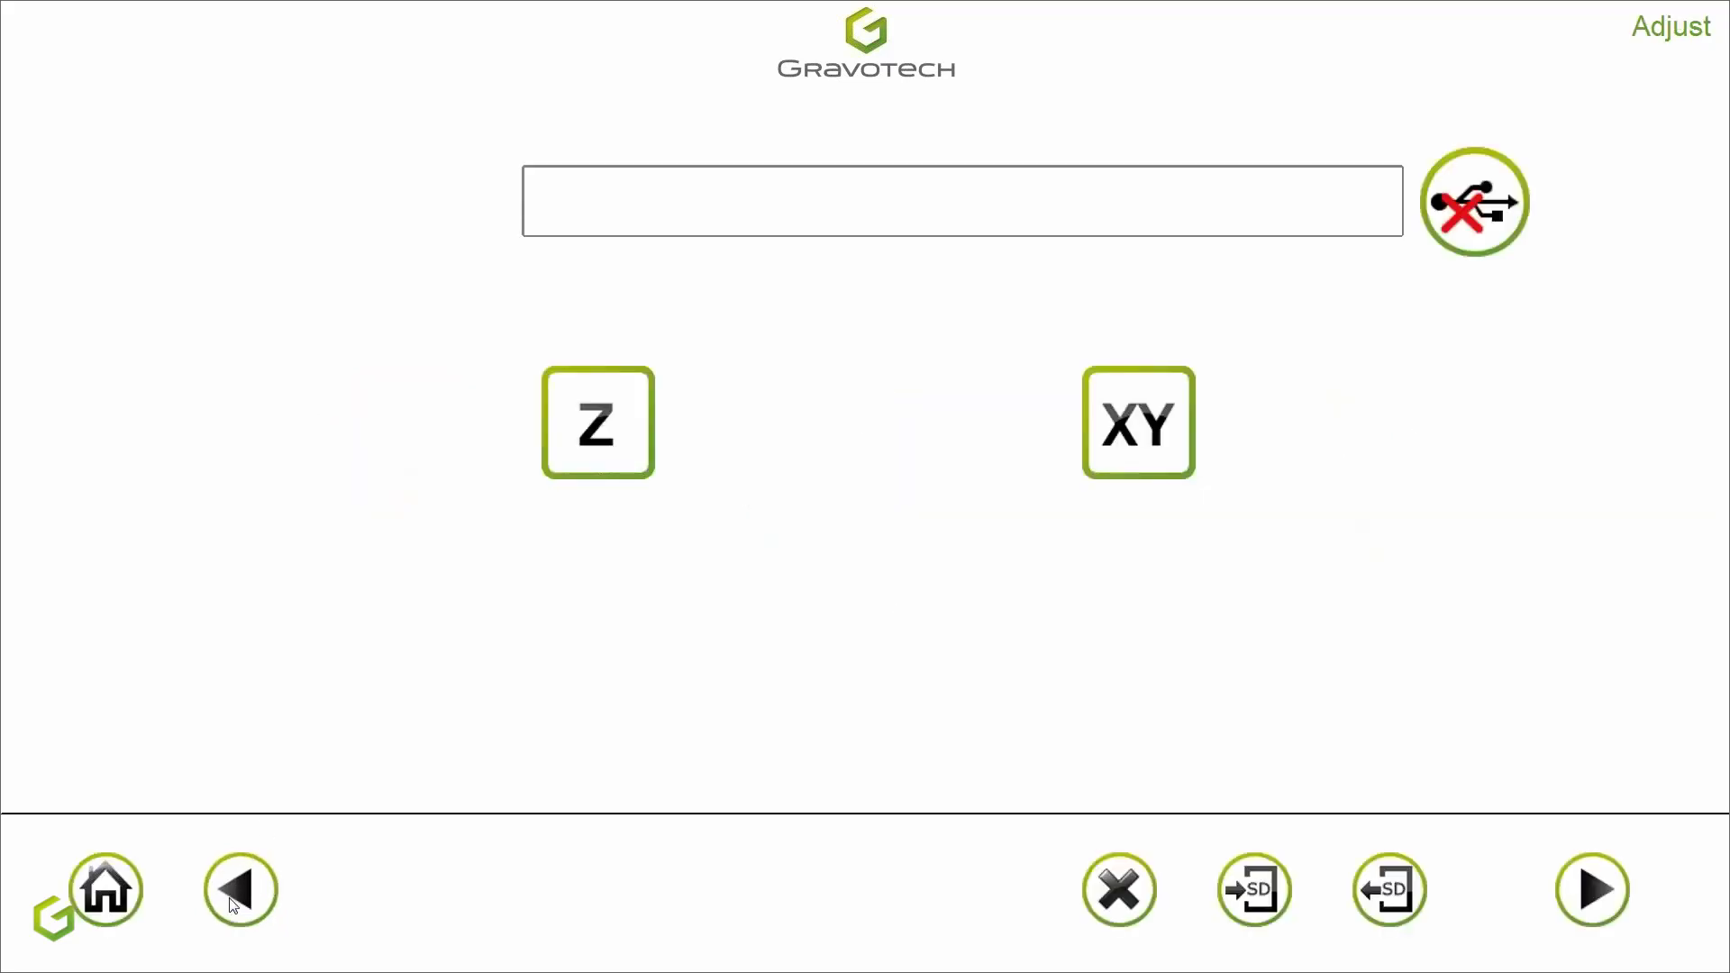
{"action": "left_click", "coordinate": [112, 912]}
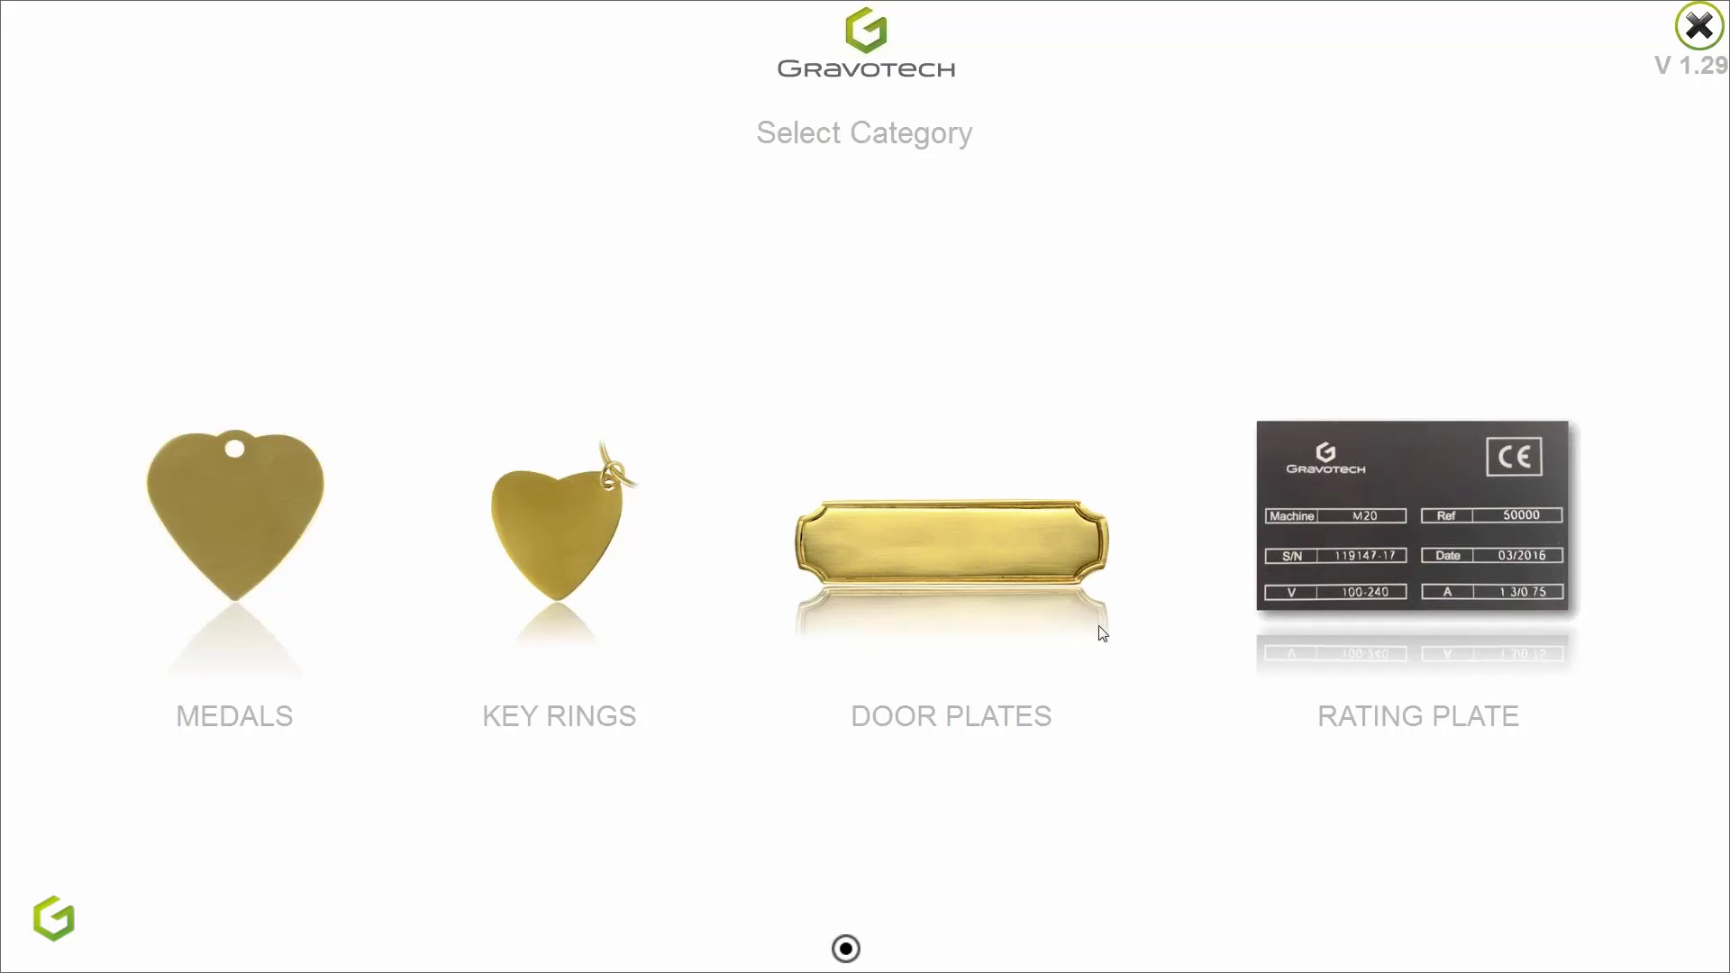
- Choose the Hotel Rounded Gold-30135 item from the key rings and apply the one-line 66.4 x 27.6 1L template
{"action": "left_click", "coordinate": [538, 548]}
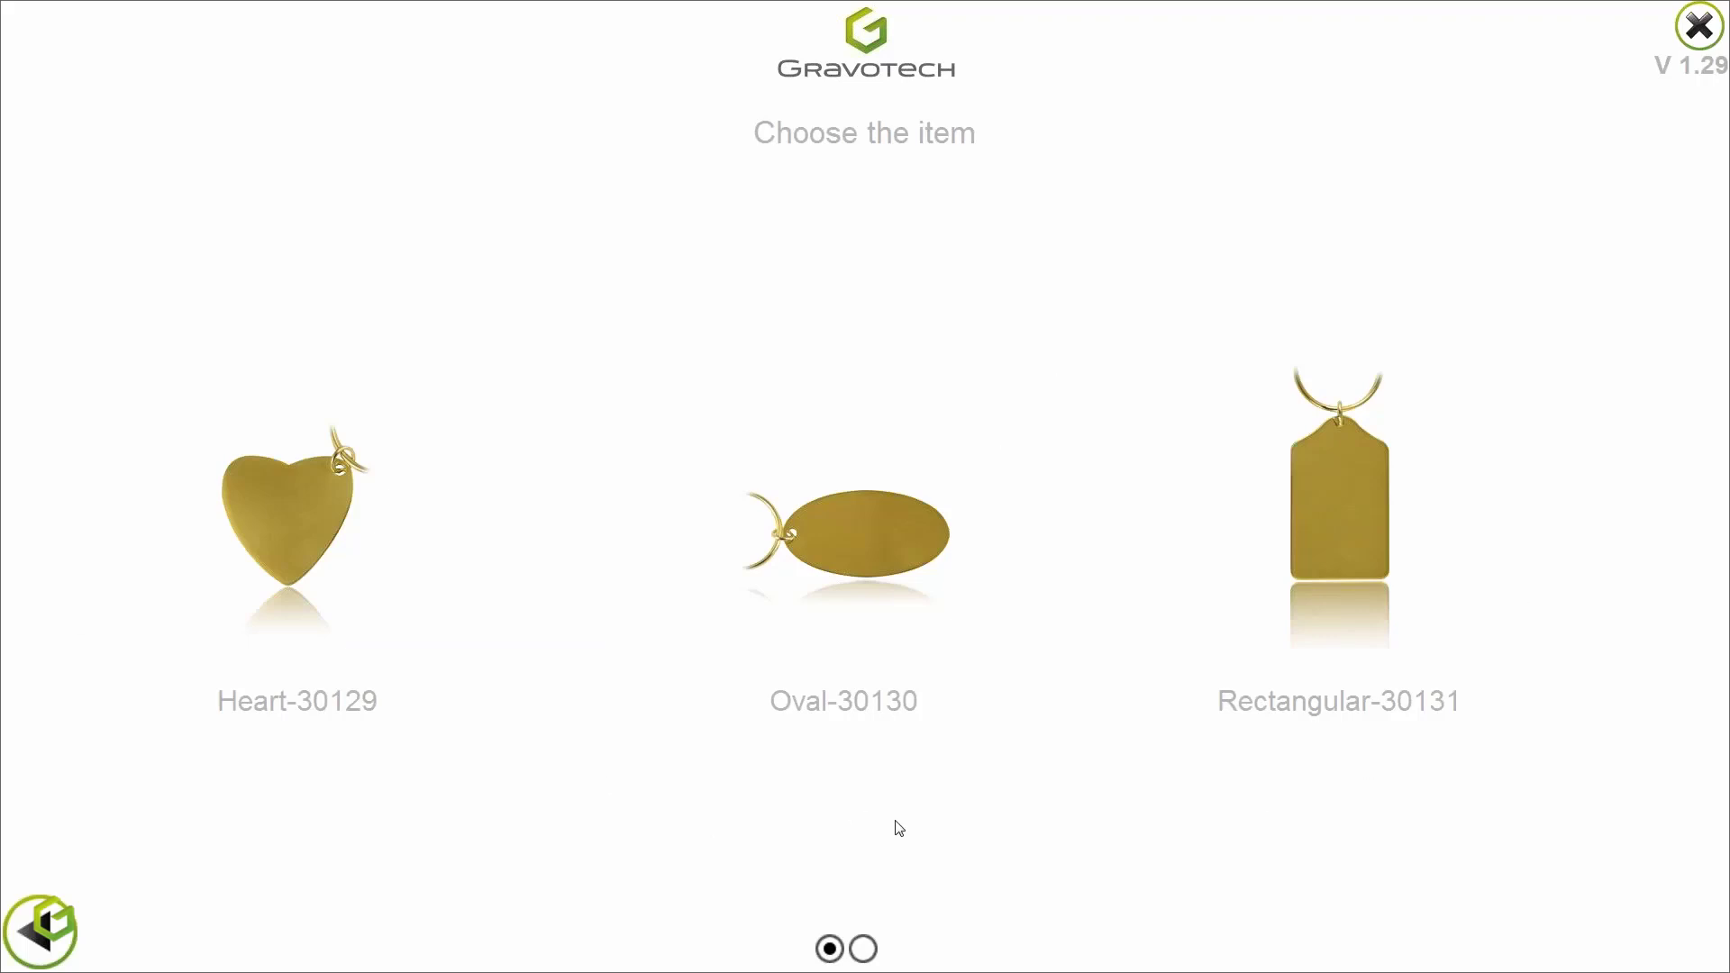
{"action": "left_click", "coordinate": [862, 950]}
{"action": "left_click", "coordinate": [828, 950]}
{"action": "left_click_drag", "start_coordinate": [1071, 789], "coordinate": [946, 780]}
{"action": "left_click_drag", "start_coordinate": [683, 784], "coordinate": [748, 784]}
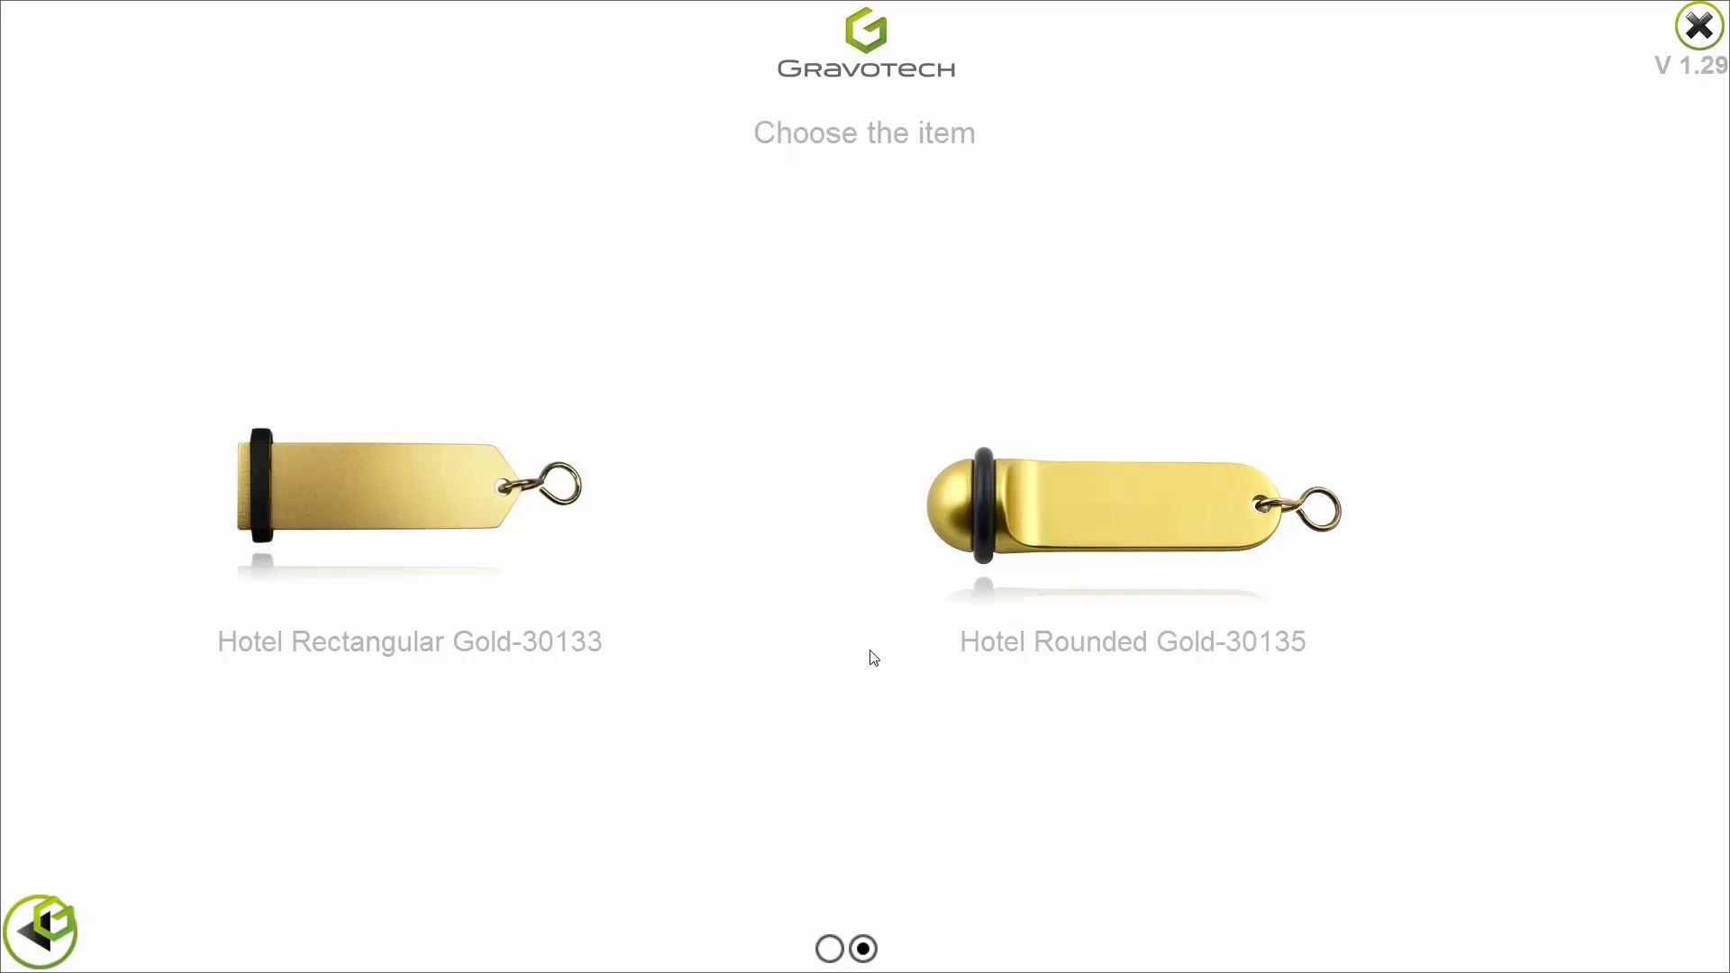
{"action": "left_click", "coordinate": [1093, 514]}
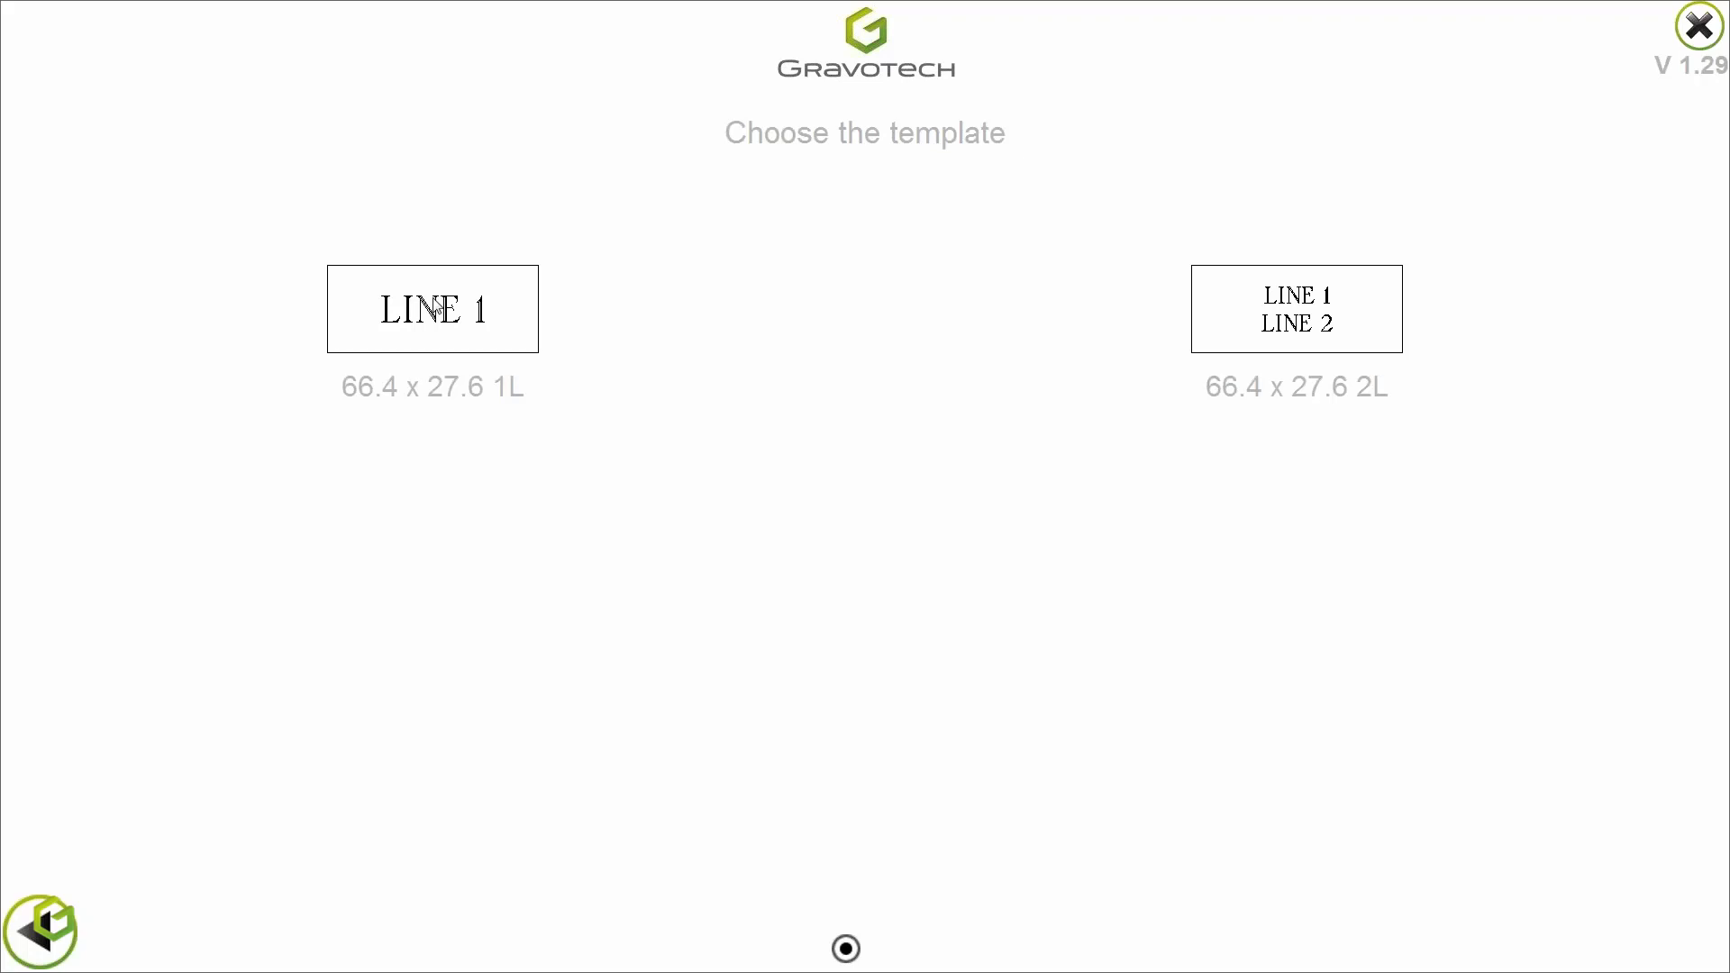
{"action": "left_click", "coordinate": [435, 308]}
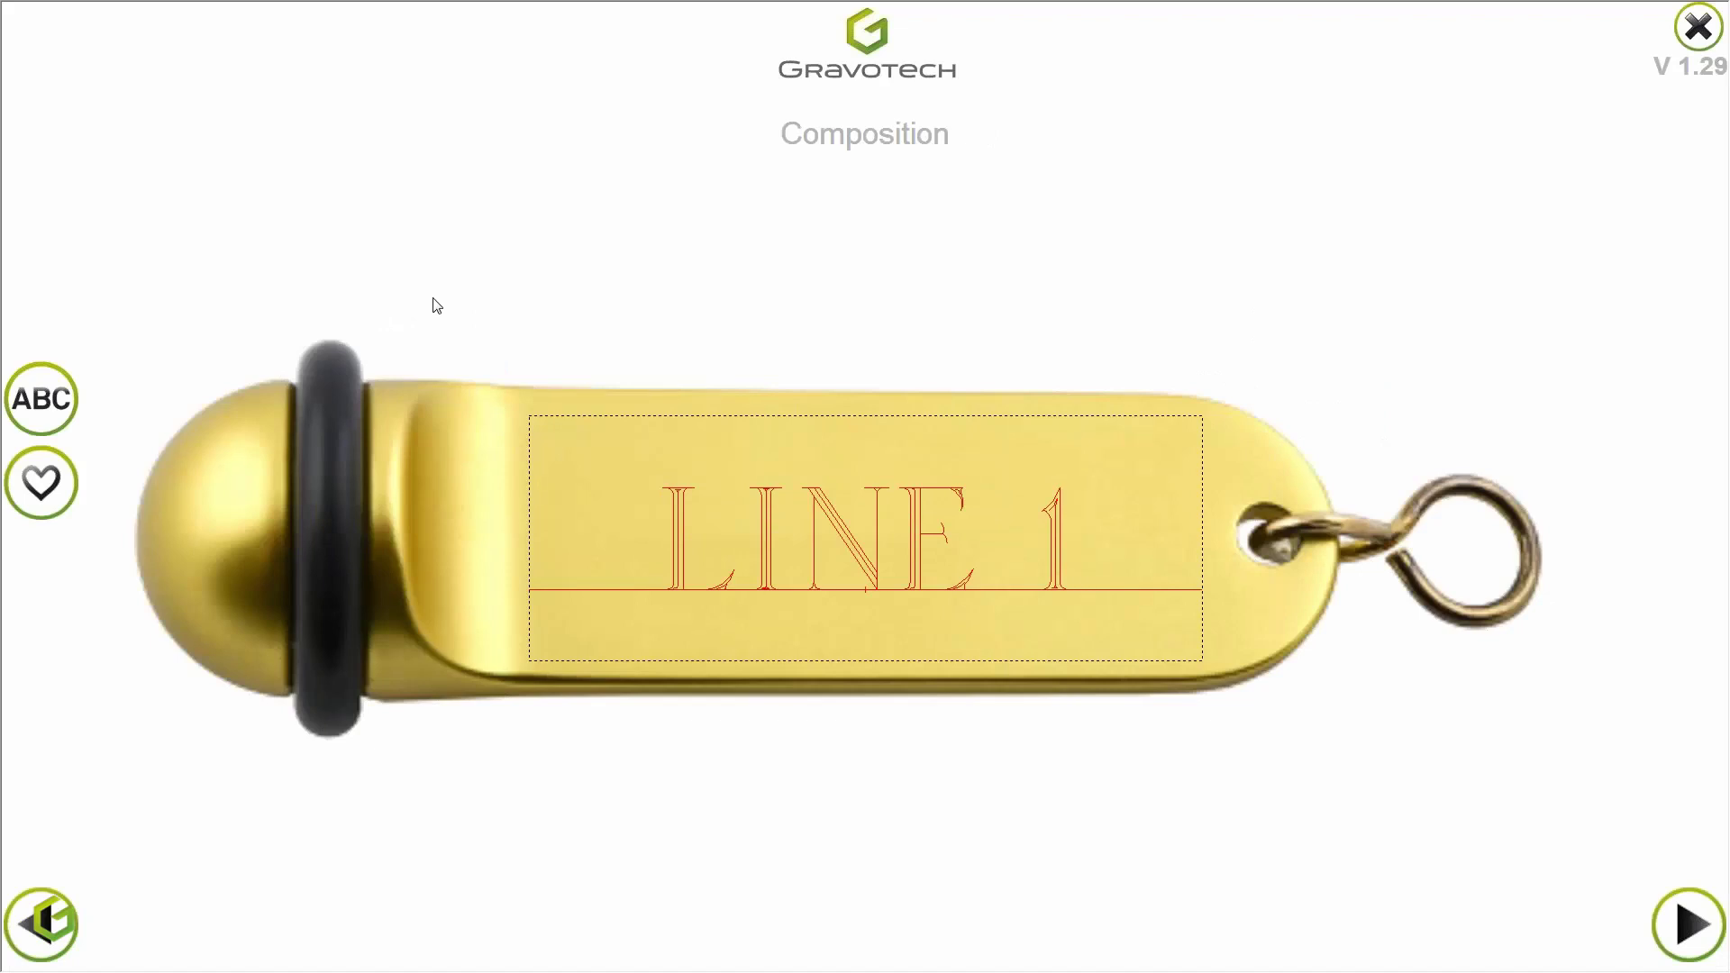
- Enter a person's first name as the engraving text on the key ring's line
{"action": "type", "text": "joel"}
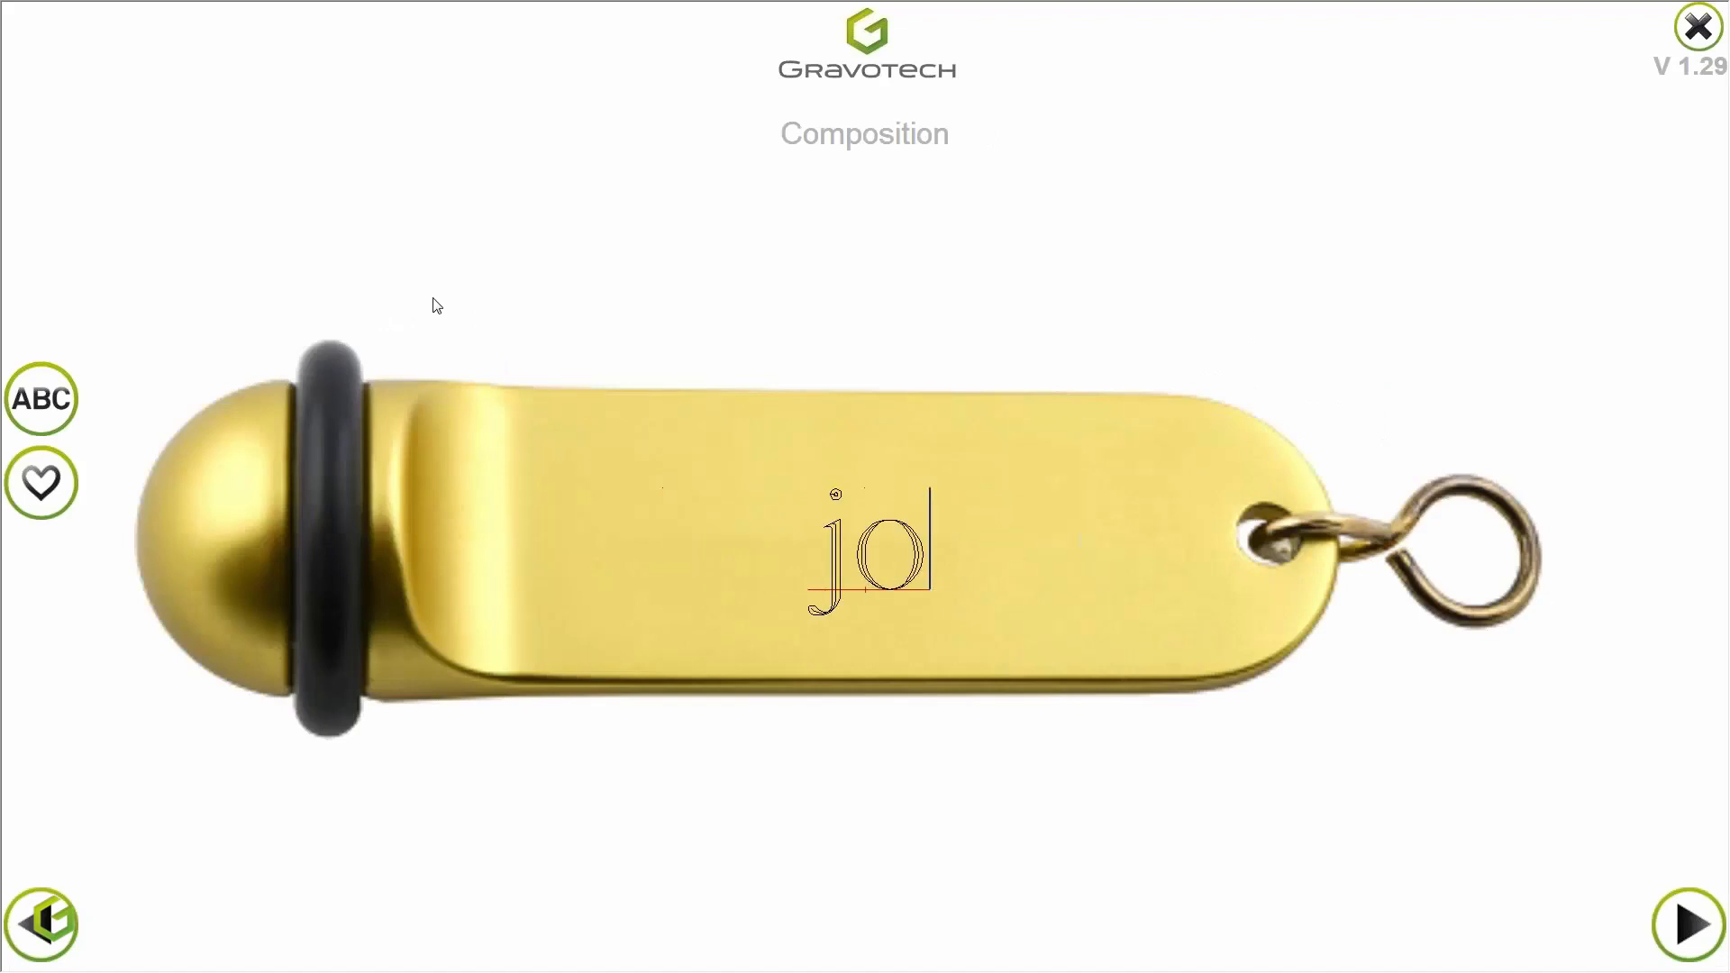